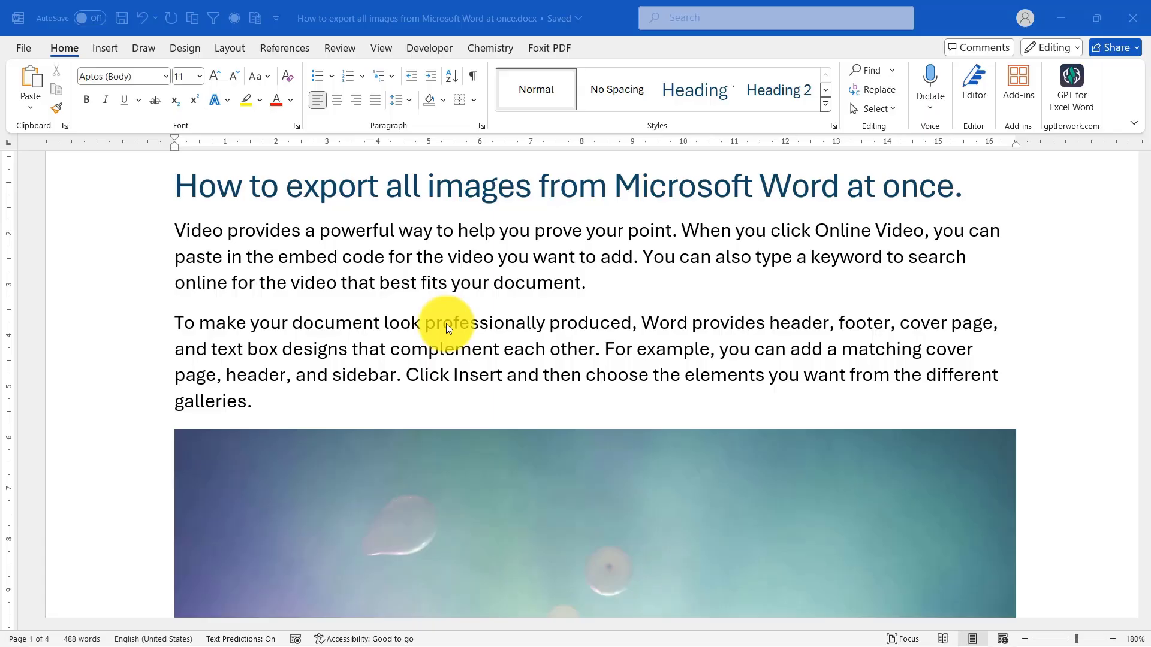
{"action": "scroll", "coordinate": [446, 324], "scroll_direction": "down", "scroll_amount": 5}
{"action": "scroll", "coordinate": [467, 321], "scroll_direction": "down", "scroll_amount": 5}
{"action": "scroll", "coordinate": [466, 322], "scroll_direction": "down", "scroll_amount": 3}
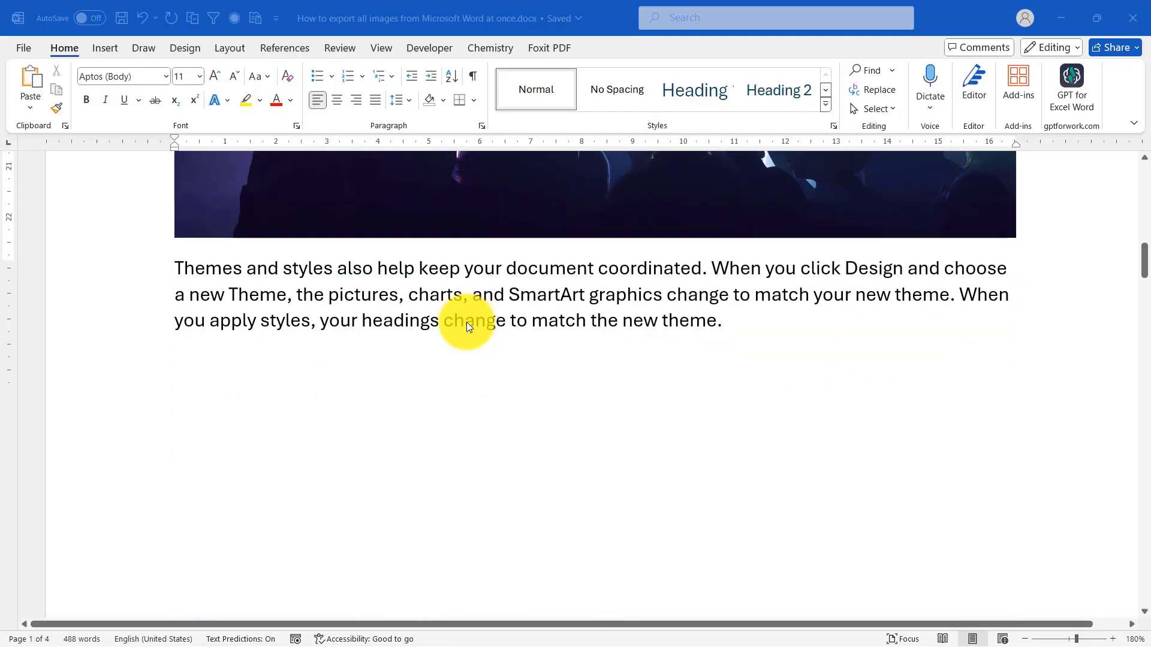
{"action": "scroll", "coordinate": [466, 322], "scroll_direction": "down", "scroll_amount": 5}
{"action": "scroll", "coordinate": [467, 323], "scroll_direction": "down", "scroll_amount": 4}
{"action": "scroll", "coordinate": [467, 322], "scroll_direction": "down", "scroll_amount": 5}
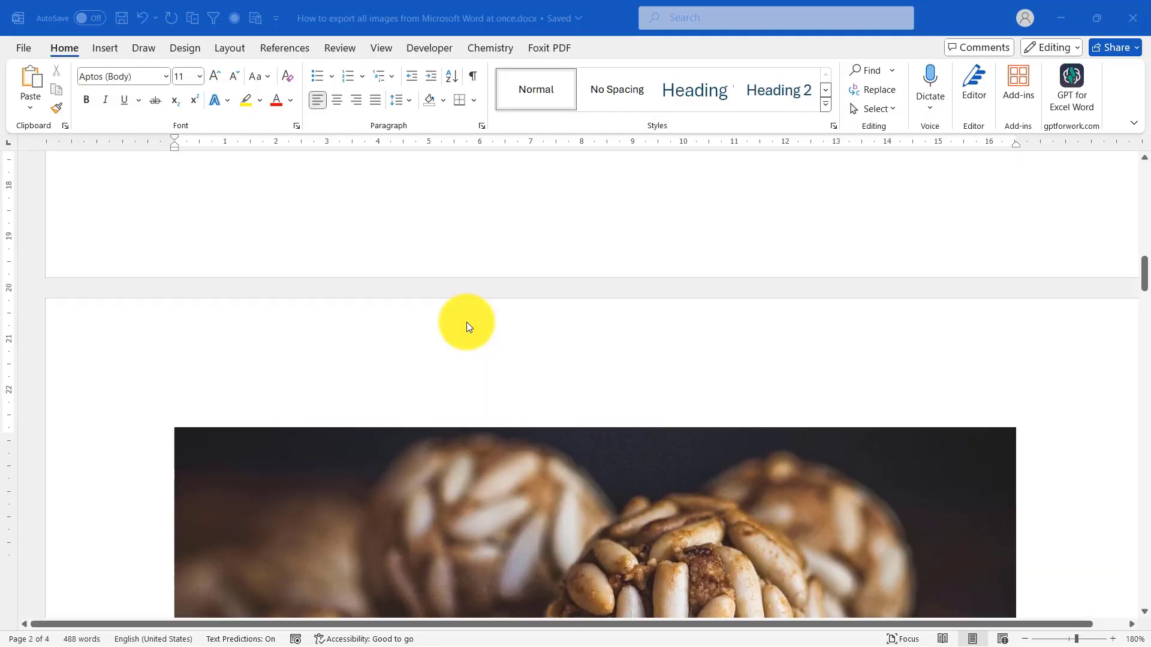
{"action": "scroll", "coordinate": [467, 322], "scroll_direction": "down", "scroll_amount": 5}
{"action": "scroll", "coordinate": [467, 322], "scroll_direction": "up", "scroll_amount": 2}
{"action": "scroll", "coordinate": [467, 323], "scroll_direction": "up", "scroll_amount": 2}
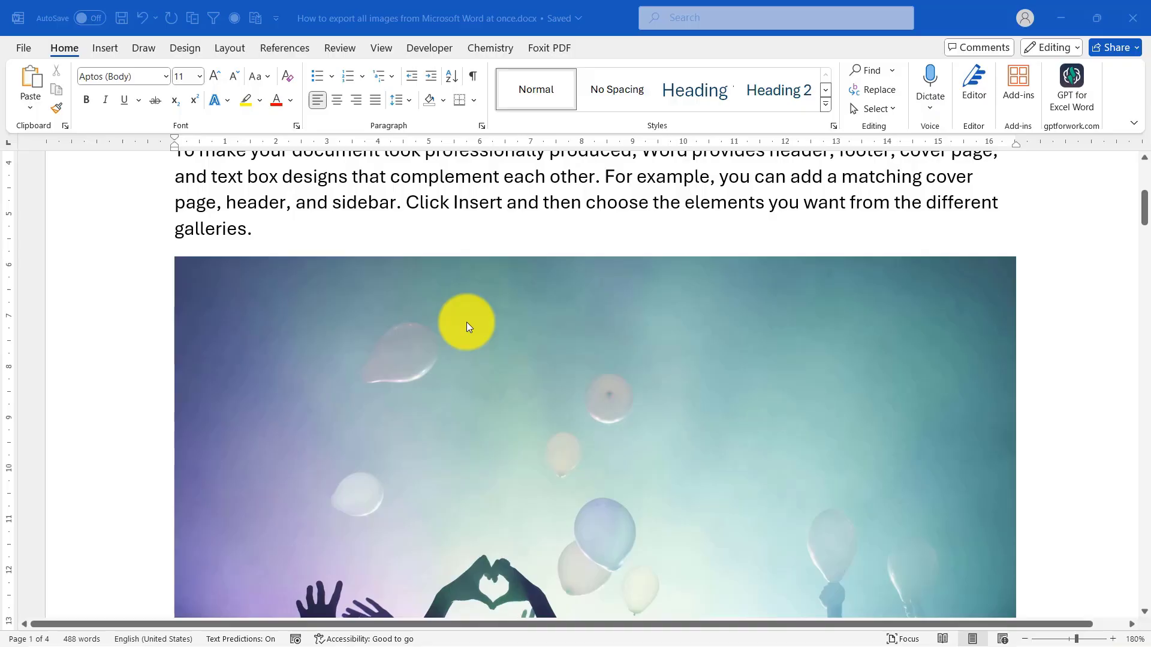
- Select the balloon picture in Word and return to the top of the document
{"action": "left_click", "coordinate": [467, 322]}
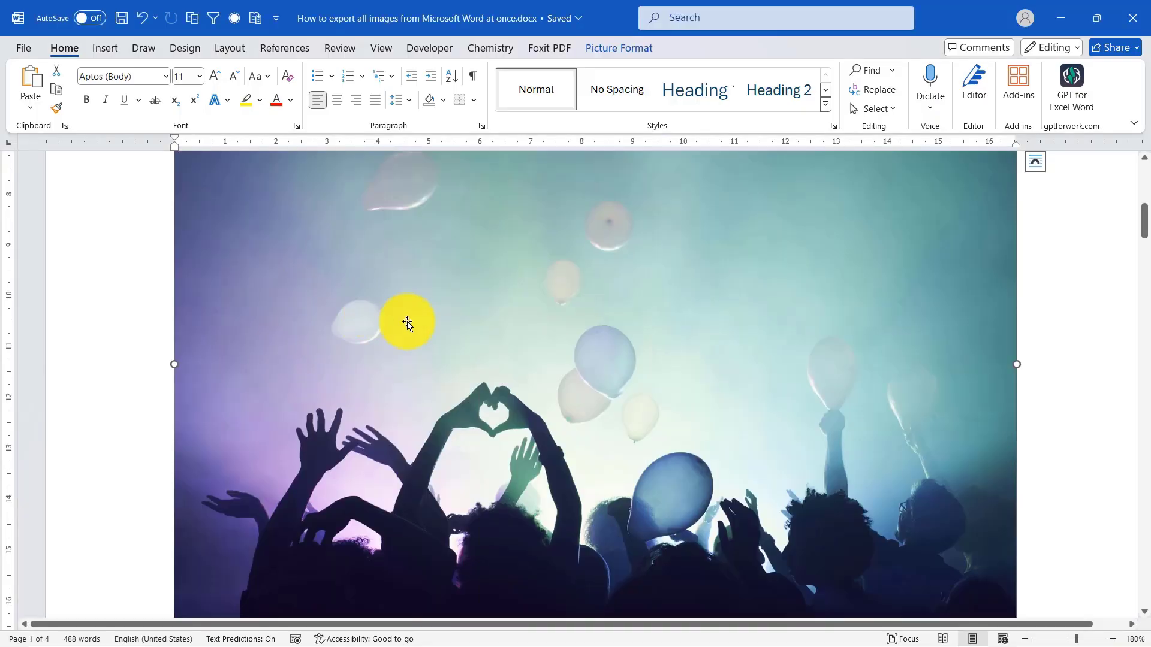
{"action": "key", "text": "ctrl+Home"}
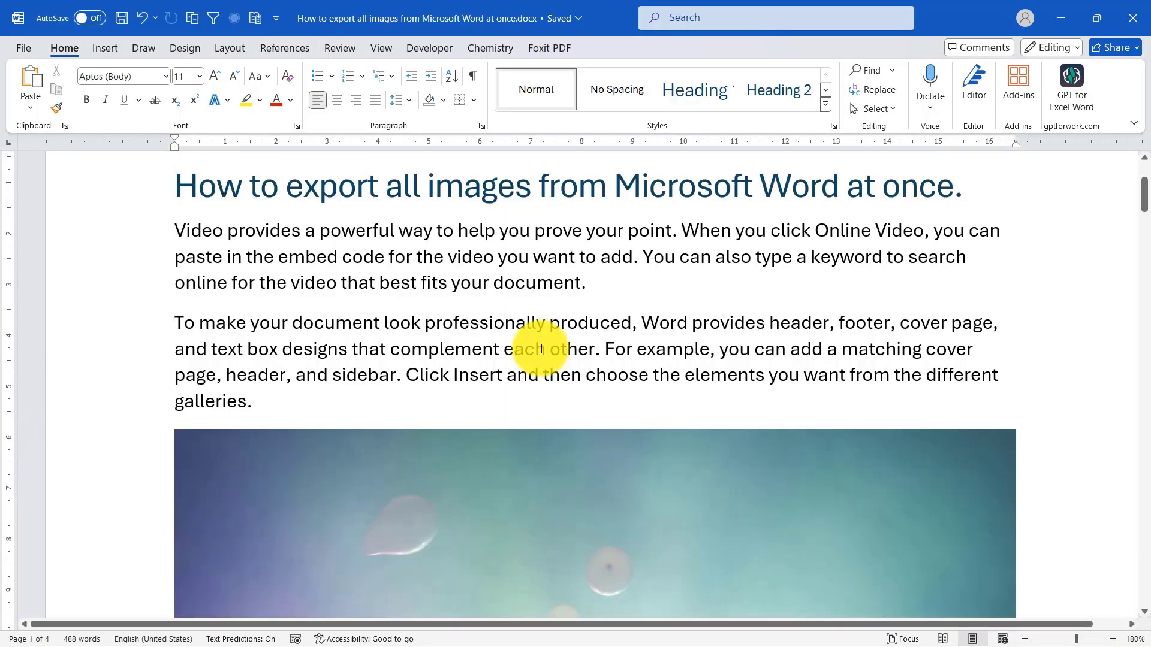
{"action": "scroll", "coordinate": [541, 349], "scroll_direction": "up", "scroll_amount": 3}
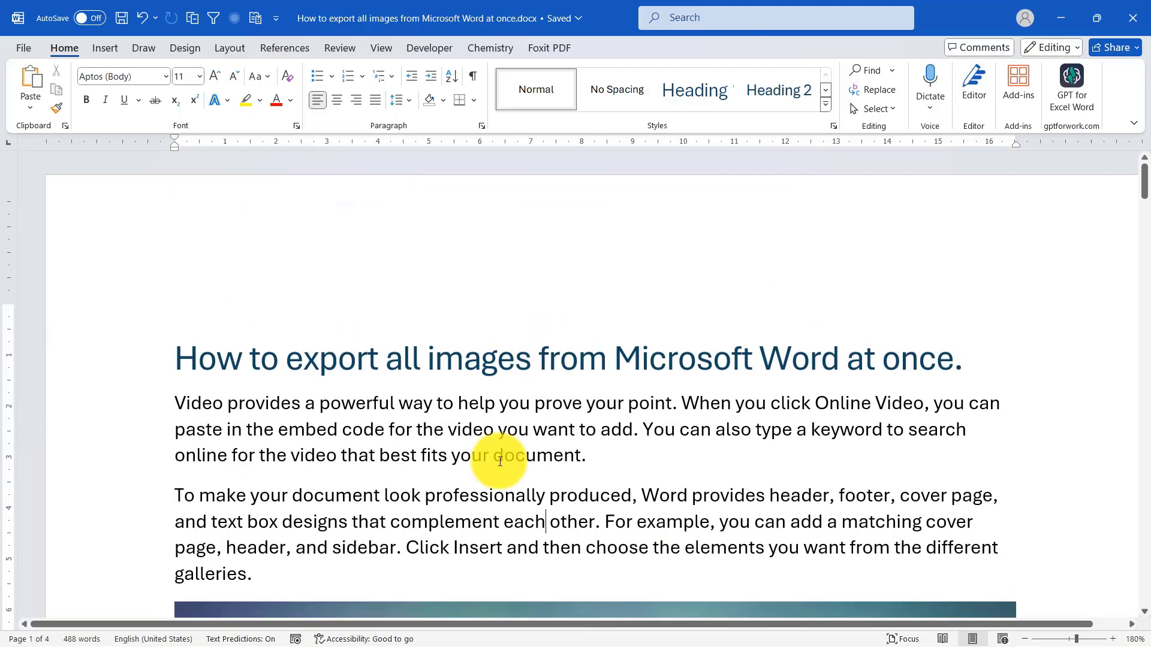
{"action": "scroll", "coordinate": [501, 461], "scroll_direction": "down", "scroll_amount": 3}
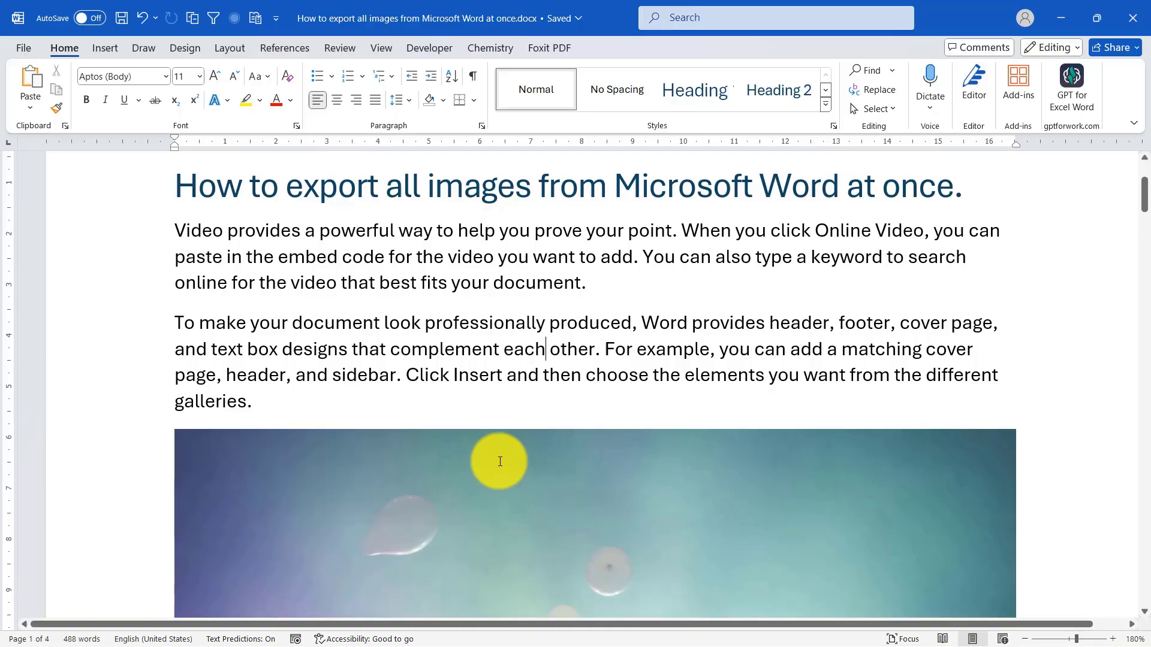
{"action": "left_click", "coordinate": [399, 425]}
{"action": "mouse_move", "coordinate": [503, 636]}
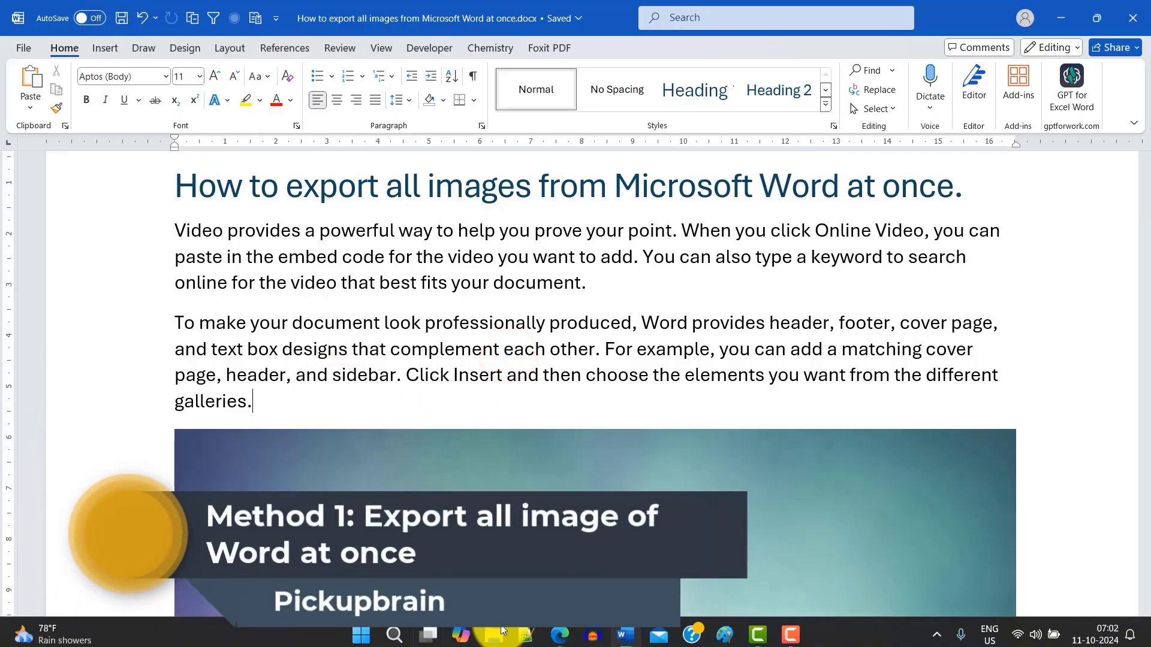
- Duplicate the Word document in its File Explorer folder with Ctrl+C and Ctrl+V
{"action": "left_click", "coordinate": [502, 635]}
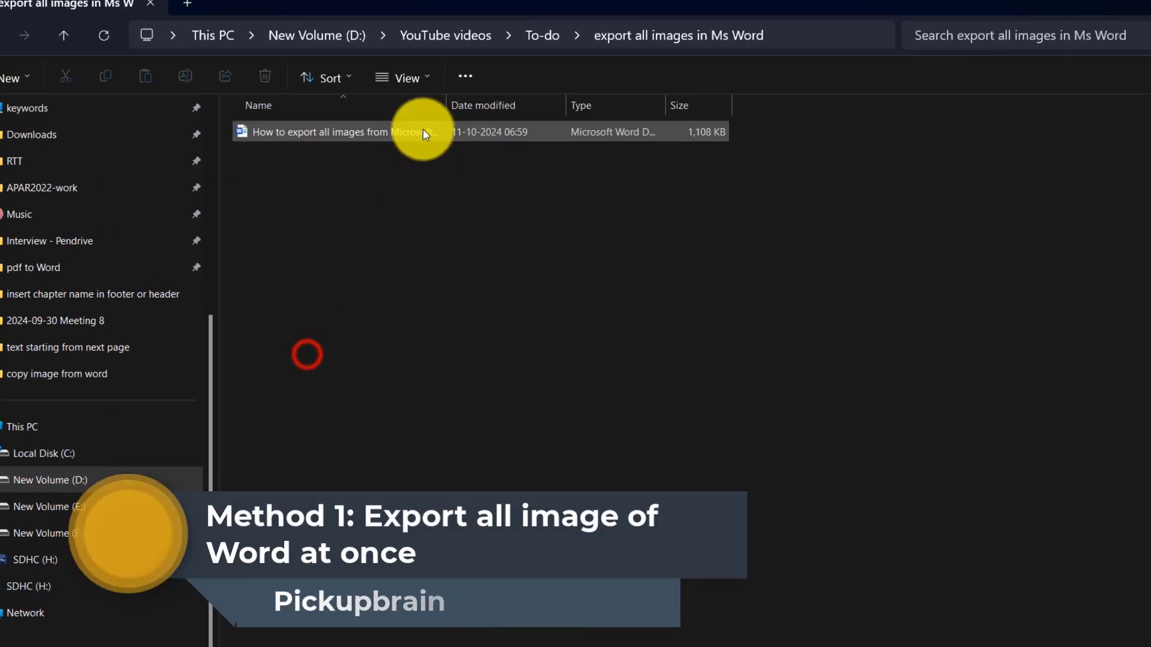
{"action": "key", "text": "ctrl+c"}
{"action": "key", "text": "ctrl+v"}
- Rename the duplicate to 'zip file.zip', removing the docx extension
{"action": "key", "text": "F2"}
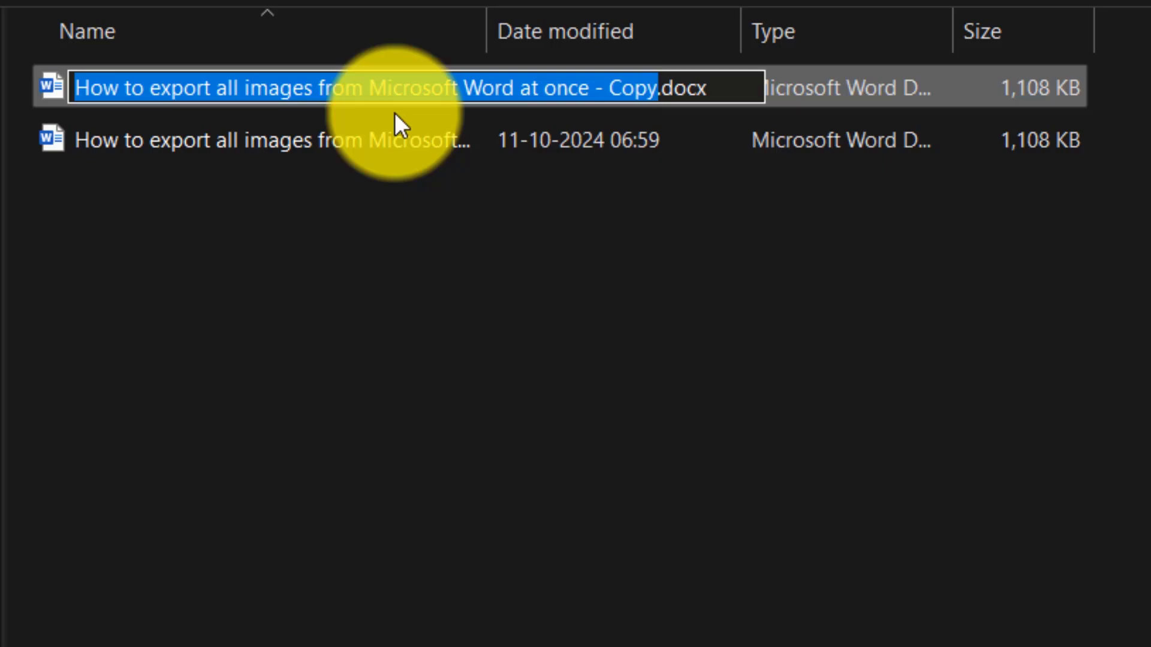
{"action": "key", "text": "BackSpace"}
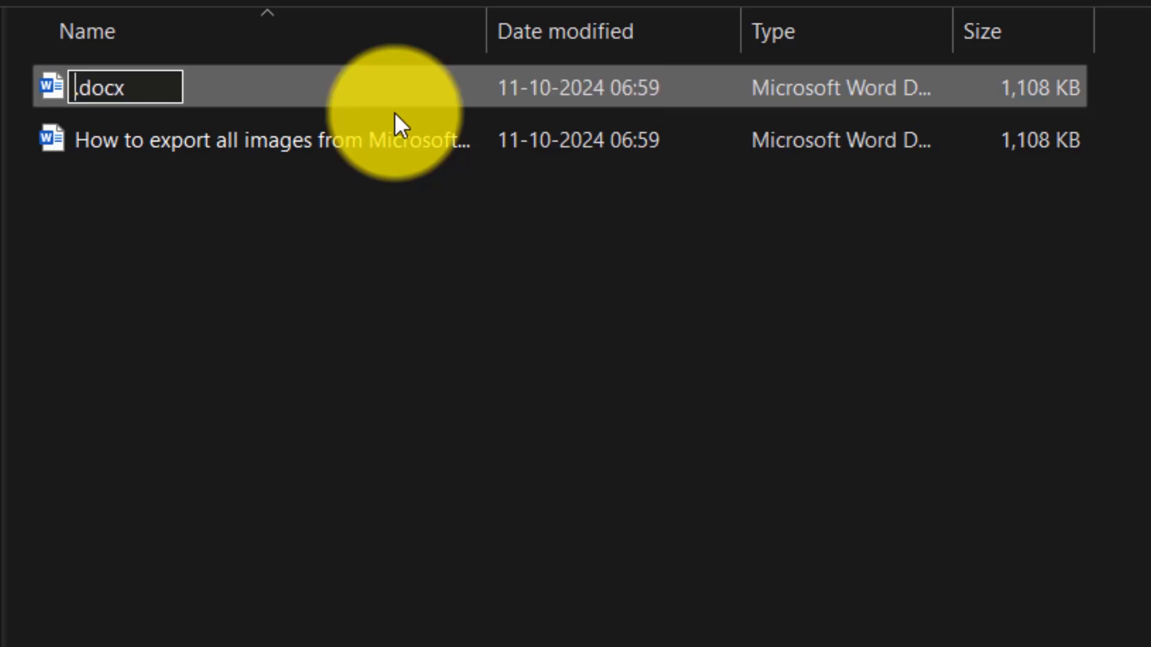
{"action": "type", "text": "zip"}
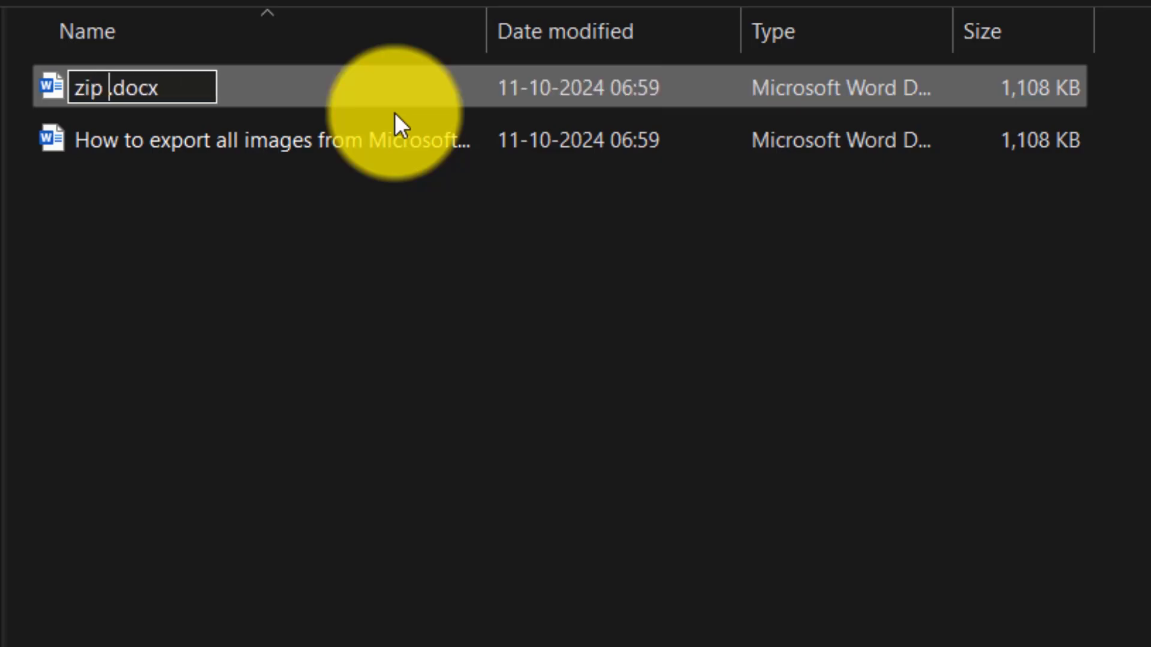
{"action": "type", "text": " file"}
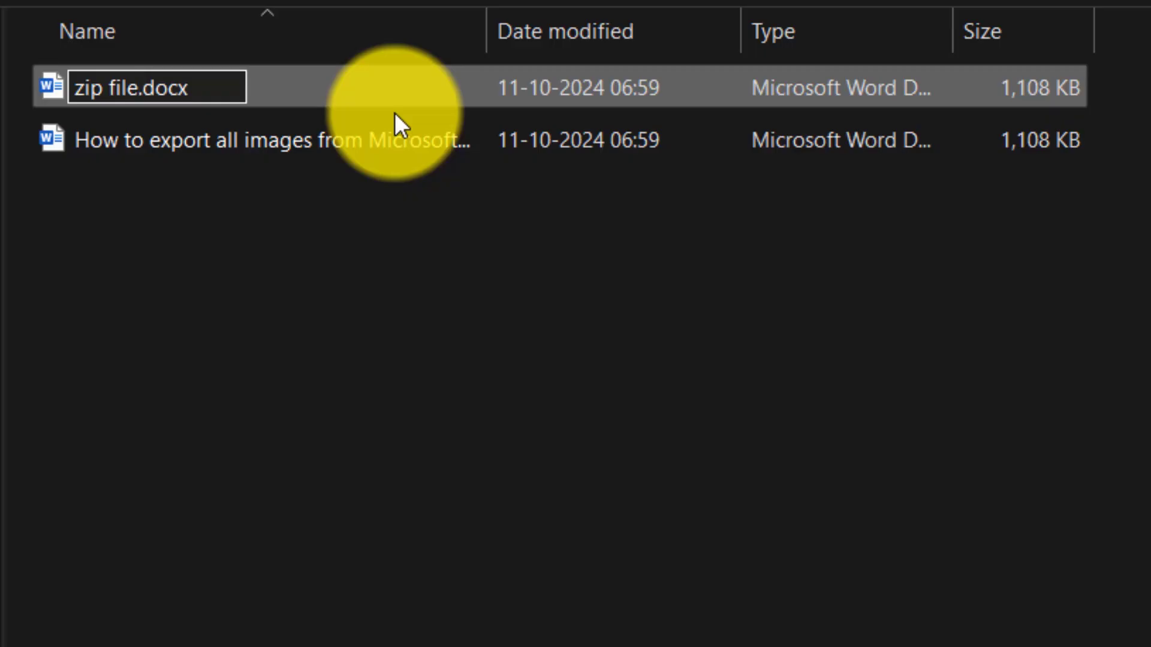
{"action": "key", "text": "End"}
{"action": "key", "text": "BackSpace"}
{"action": "key", "text": "BackSpace"}
{"action": "key", "text": "BackSpace"}
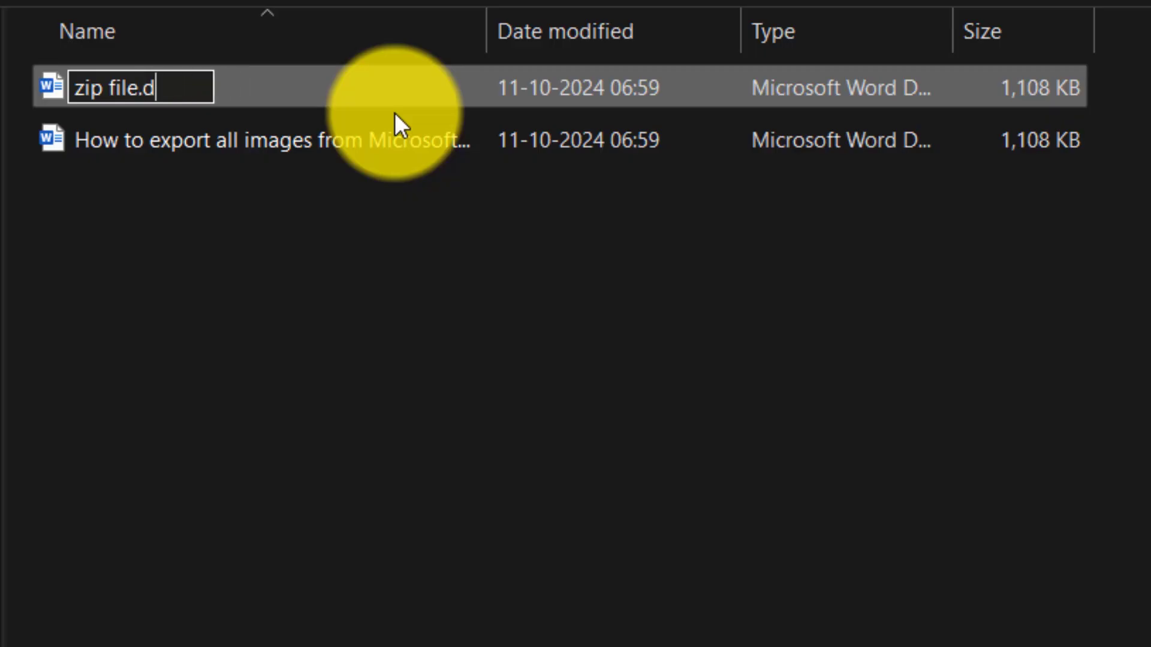
{"action": "key", "text": "BackSpace"}
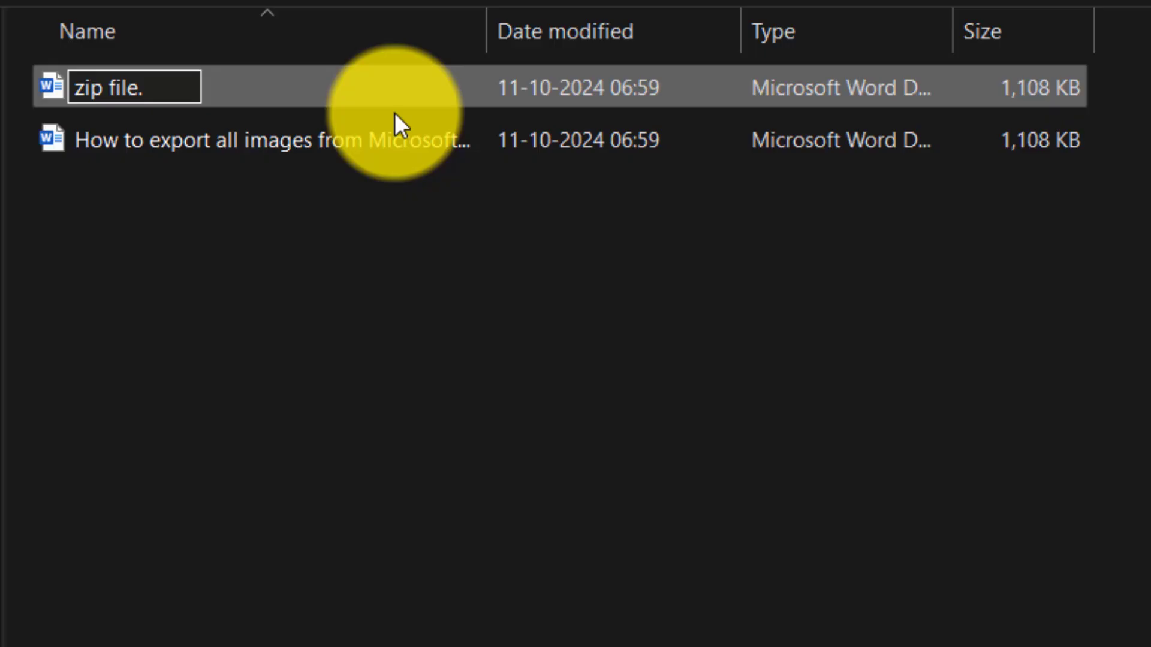
{"action": "type", "text": "zip"}
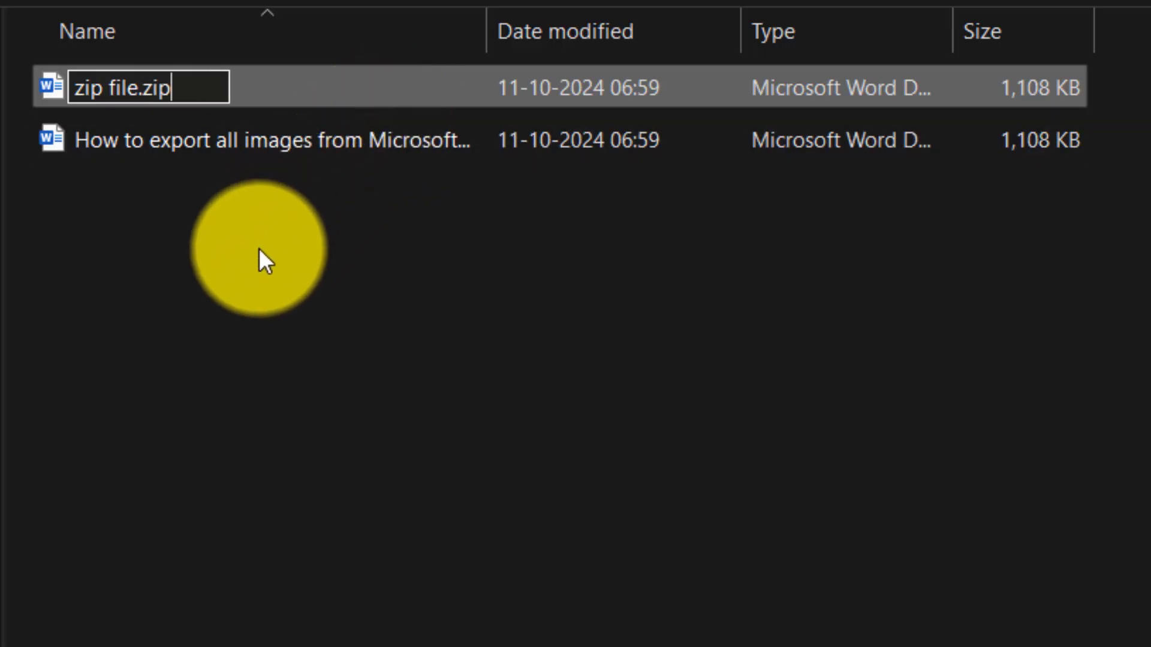
{"action": "left_click", "coordinate": [259, 249]}
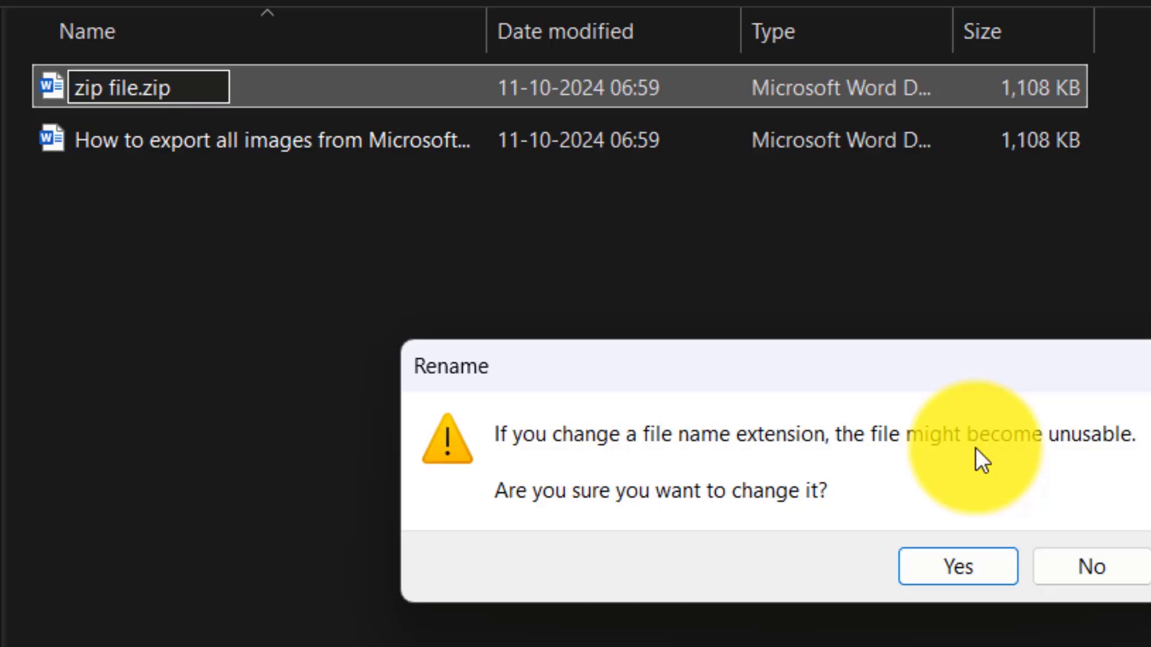
- Confirm the extension change and open the word\media folder inside zip file.zip
{"action": "left_click", "coordinate": [934, 564]}
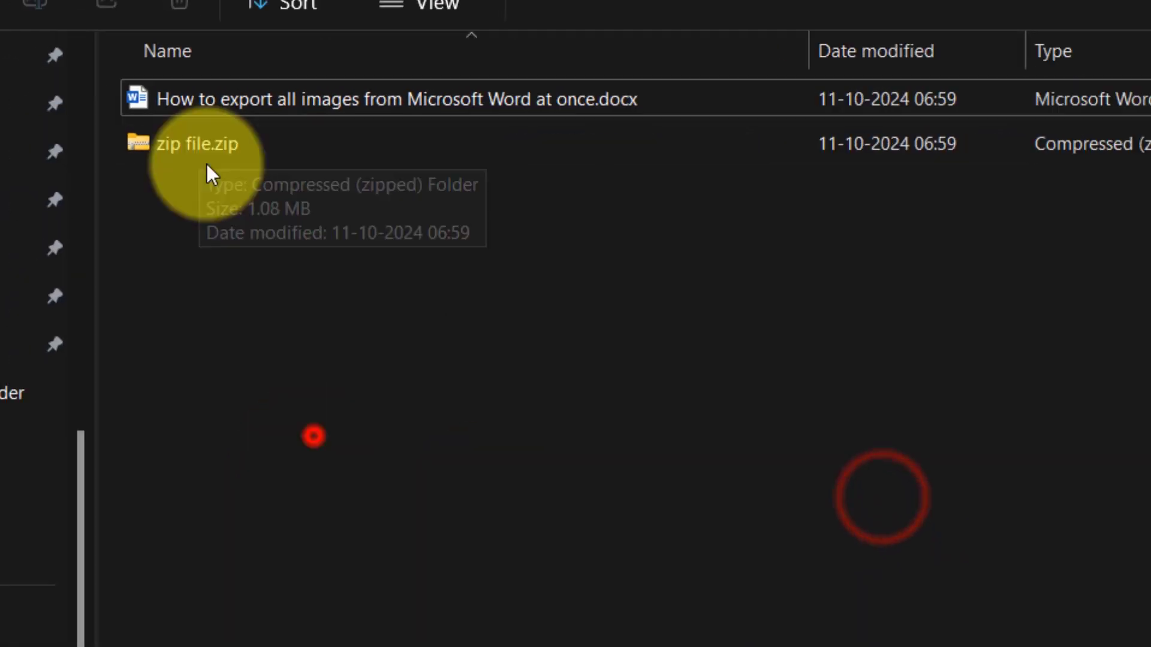
{"action": "double_click", "coordinate": [197, 143]}
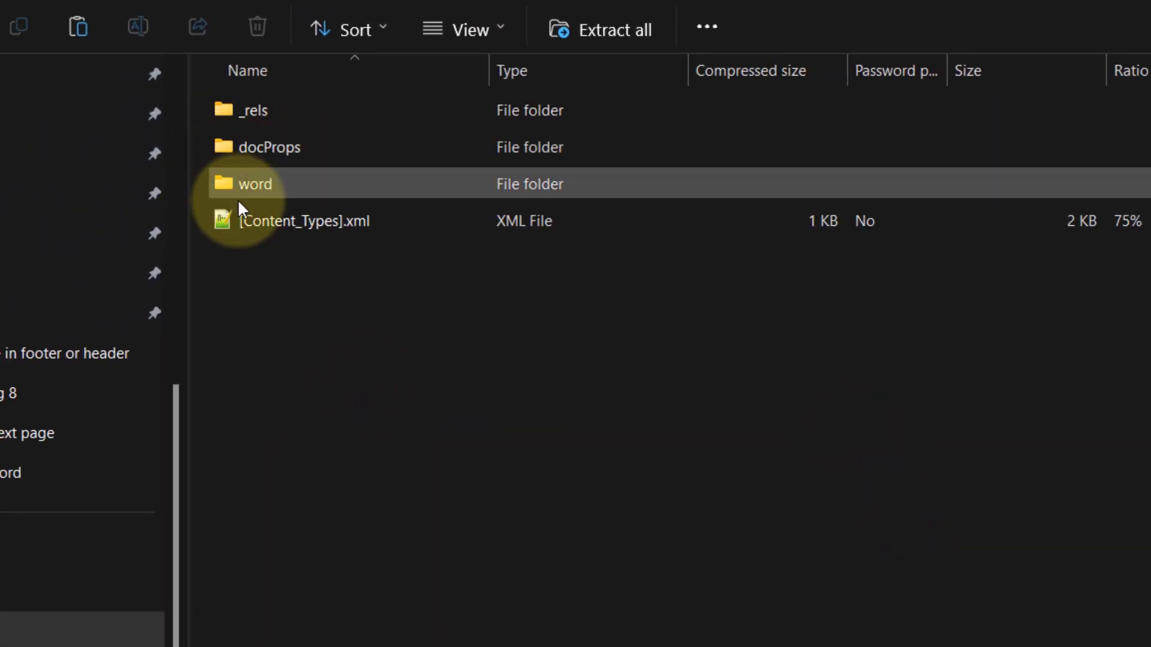
{"action": "double_click", "coordinate": [243, 189]}
{"action": "left_click", "coordinate": [254, 141]}
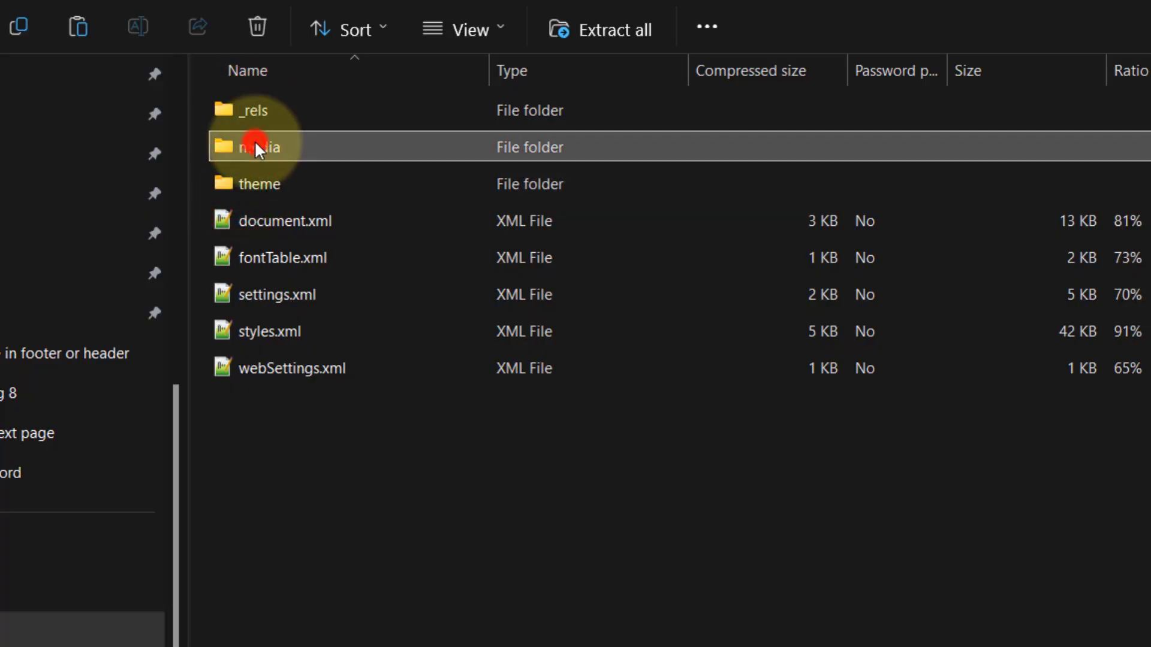
{"action": "double_click", "coordinate": [254, 141]}
- Inspect image1 through image4 in the media folder, then minimize File Explorer
{"action": "left_click", "coordinate": [282, 145]}
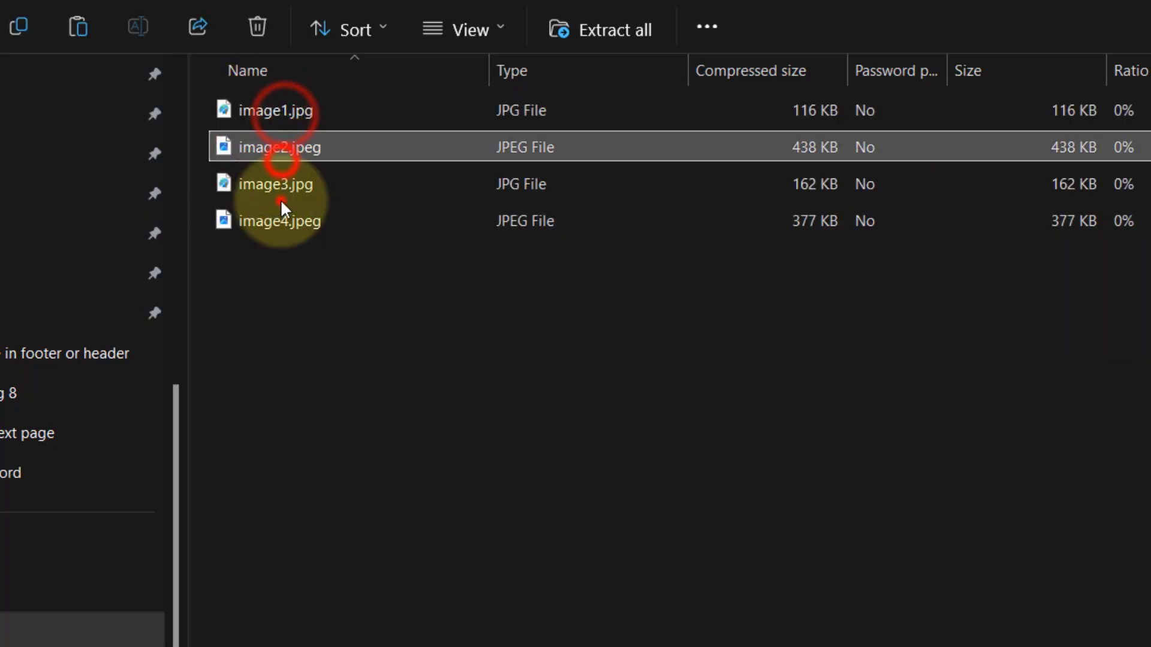
{"action": "left_click", "coordinate": [275, 225]}
{"action": "left_click", "coordinate": [276, 151]}
{"action": "left_click", "coordinate": [276, 112]}
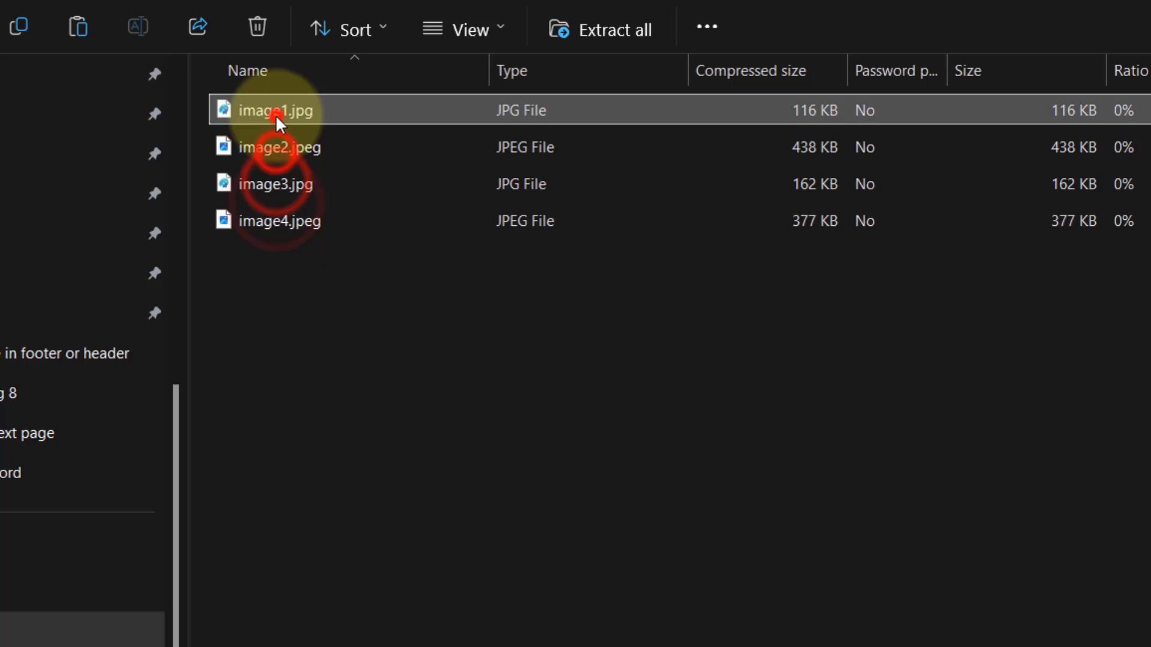
{"action": "left_click", "coordinate": [357, 419]}
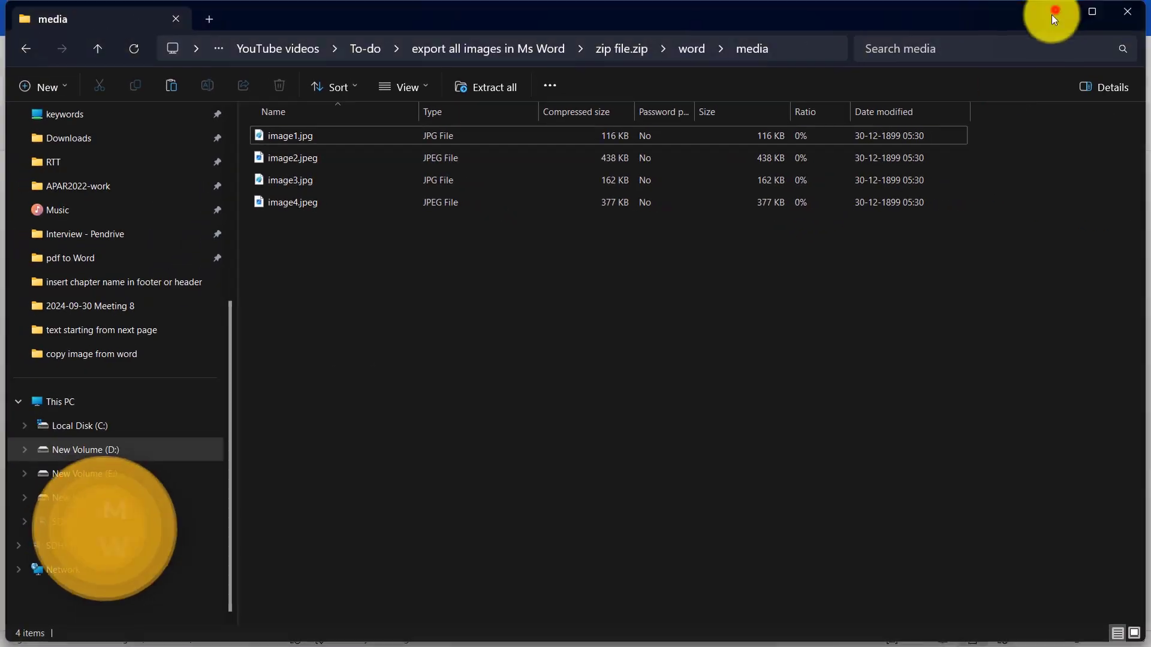
{"action": "left_click", "coordinate": [1054, 14]}
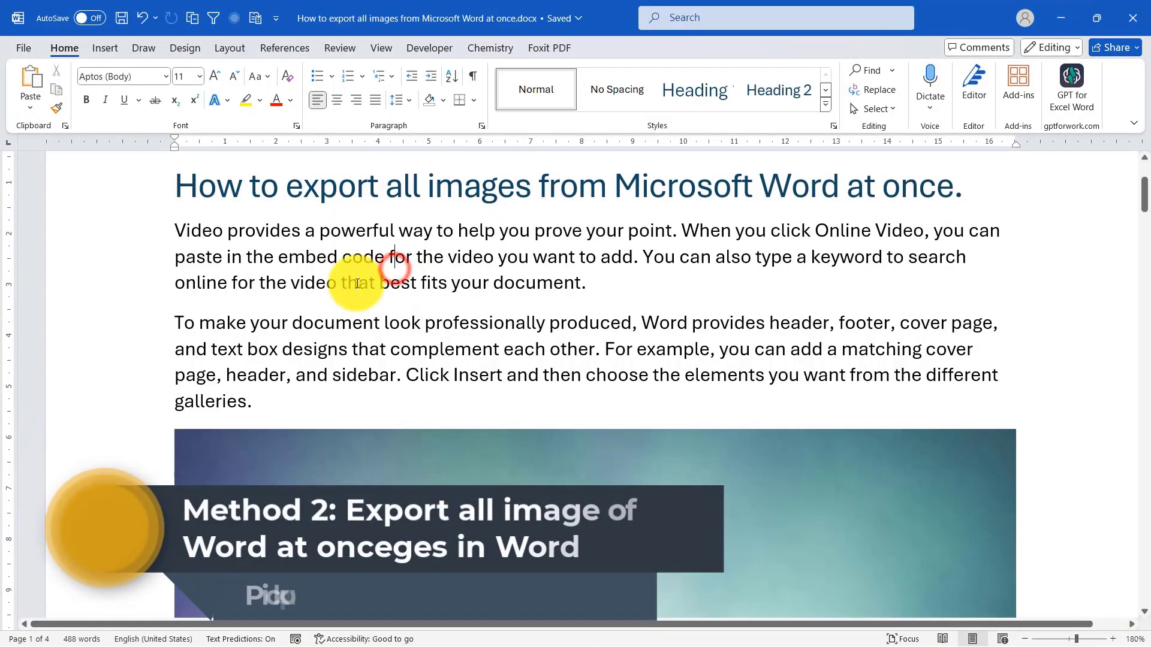
- Bring up Word's full Save As dialog from the File menu
{"action": "left_click", "coordinate": [589, 349]}
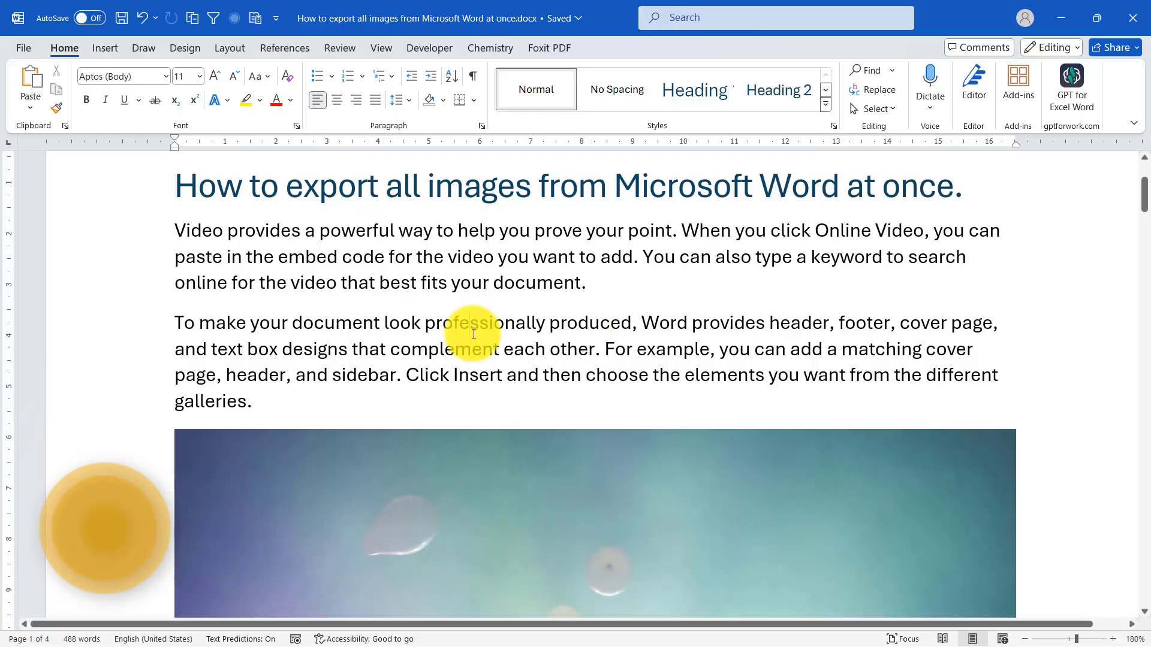
{"action": "left_click", "coordinate": [439, 289]}
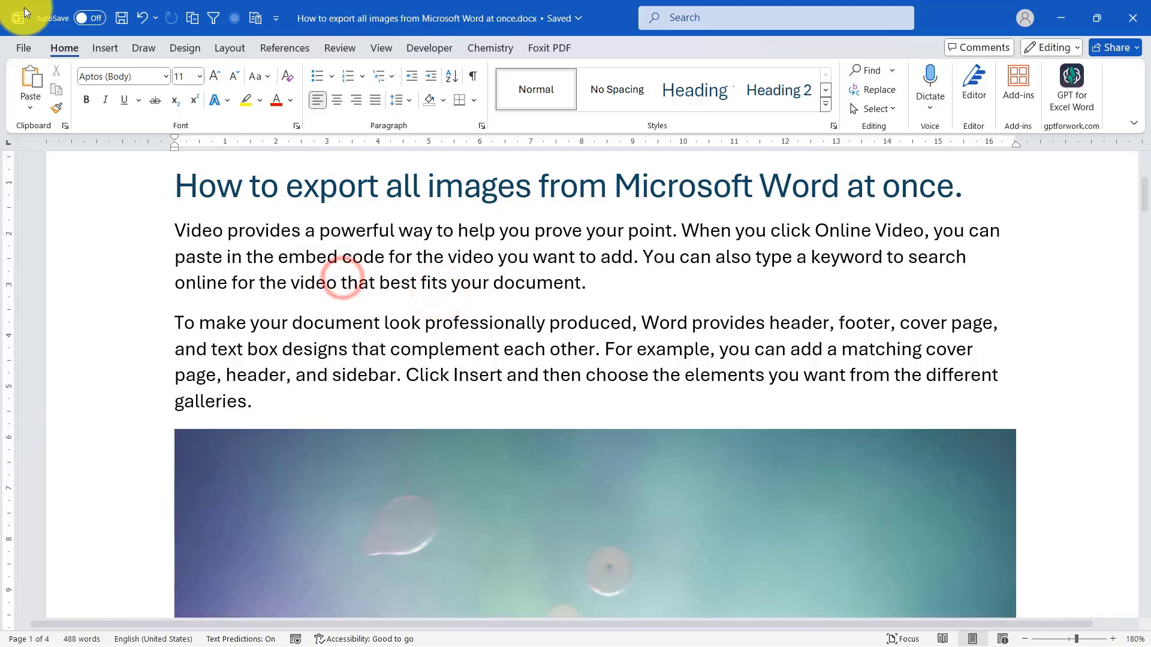
{"action": "left_click", "coordinate": [24, 48]}
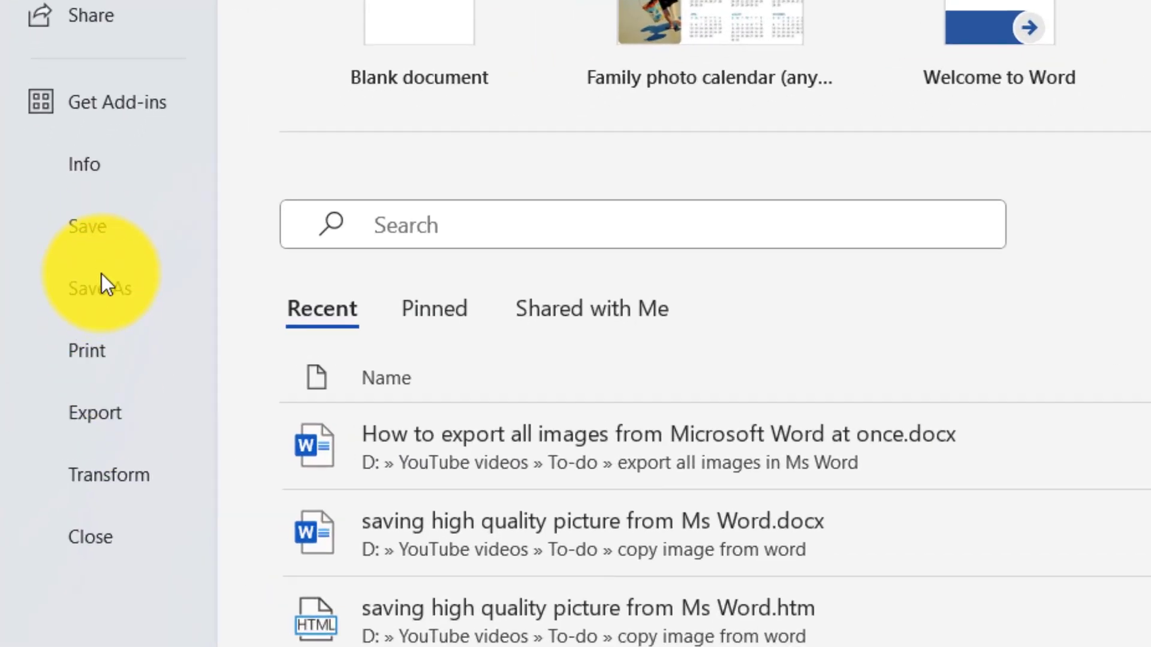
{"action": "left_click", "coordinate": [101, 279]}
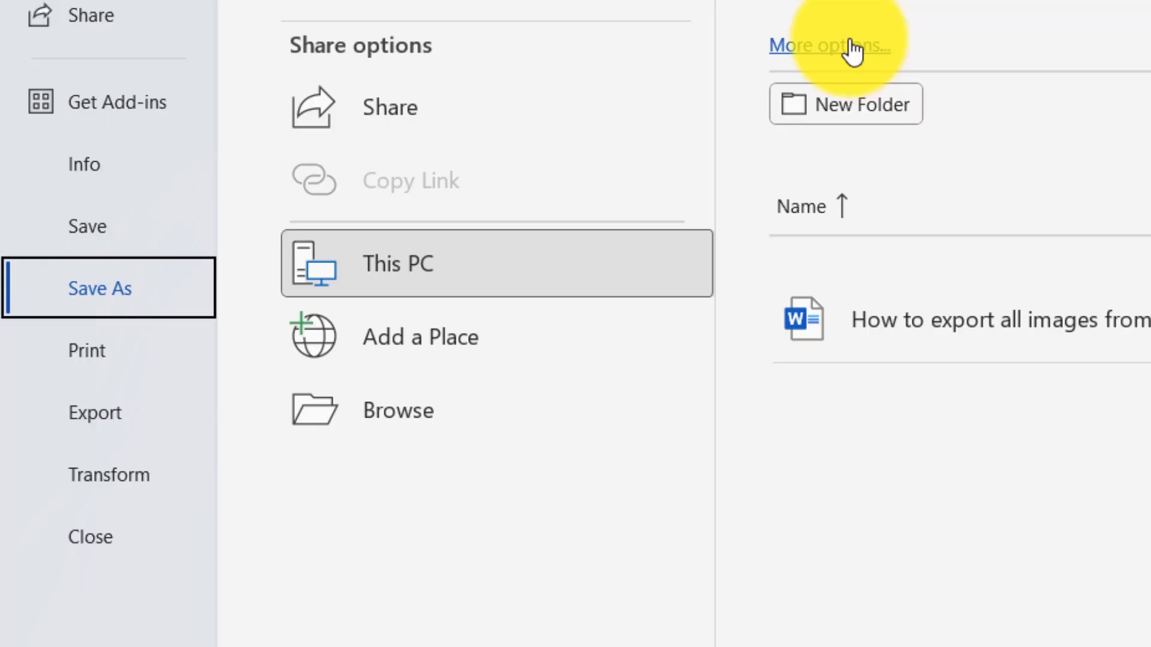
{"action": "left_click", "coordinate": [371, 426]}
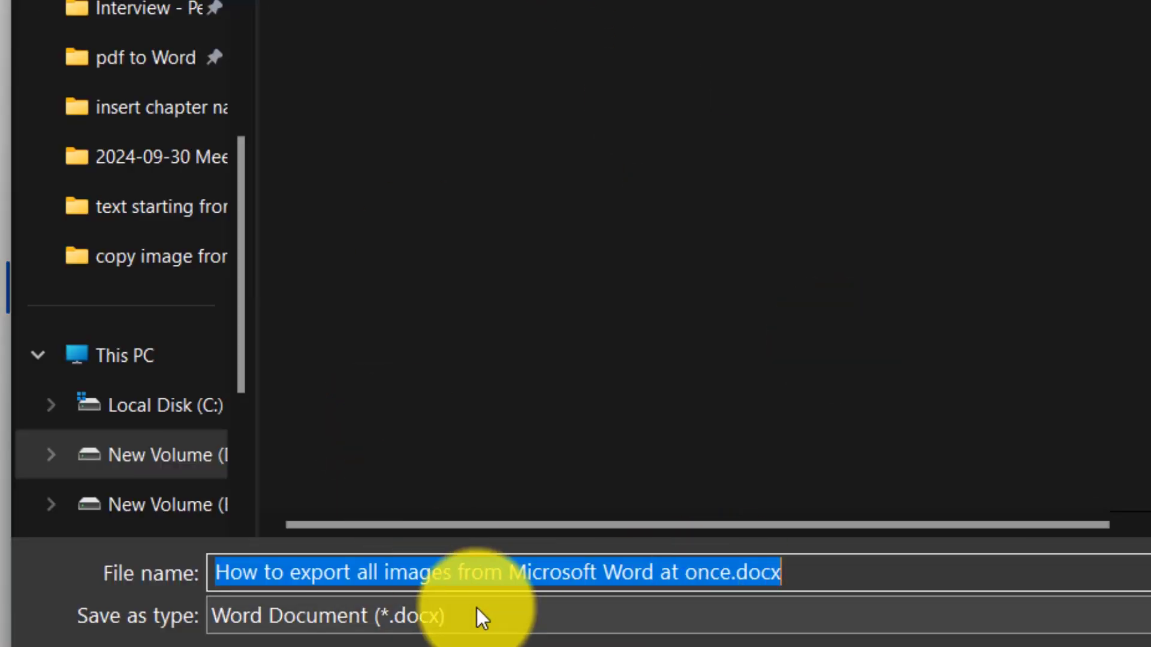
- Save the document as type Web Page, Filtered (*.htm;*.html)
{"action": "left_click", "coordinate": [412, 617]}
{"action": "left_click", "coordinate": [431, 417]}
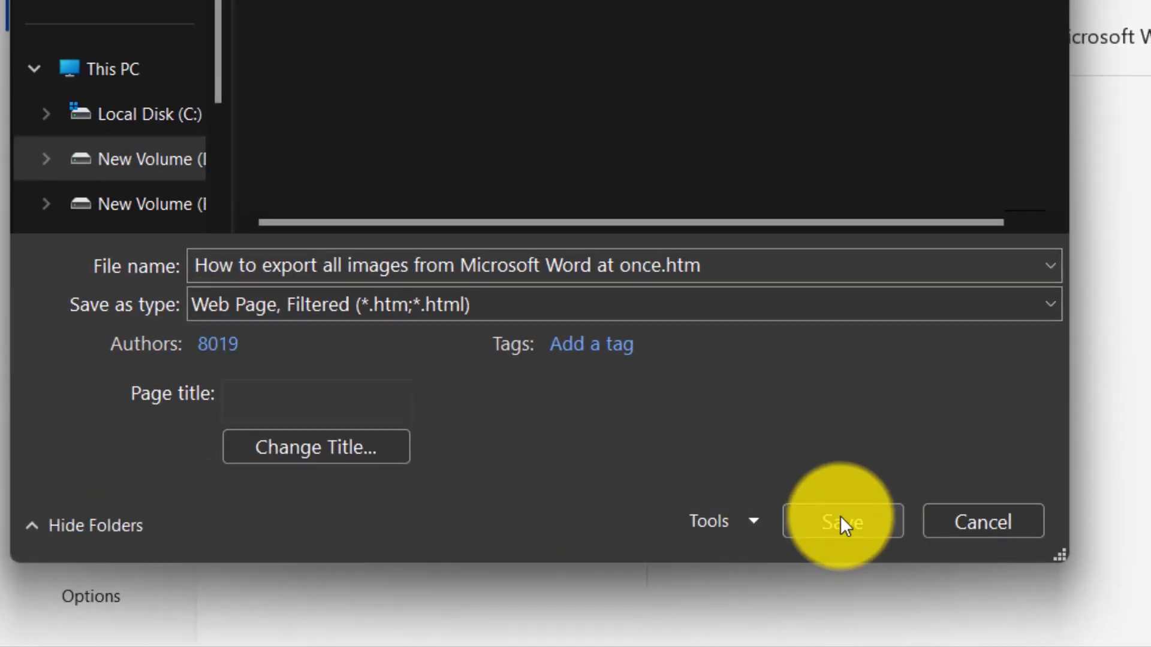
{"action": "left_click", "coordinate": [841, 515]}
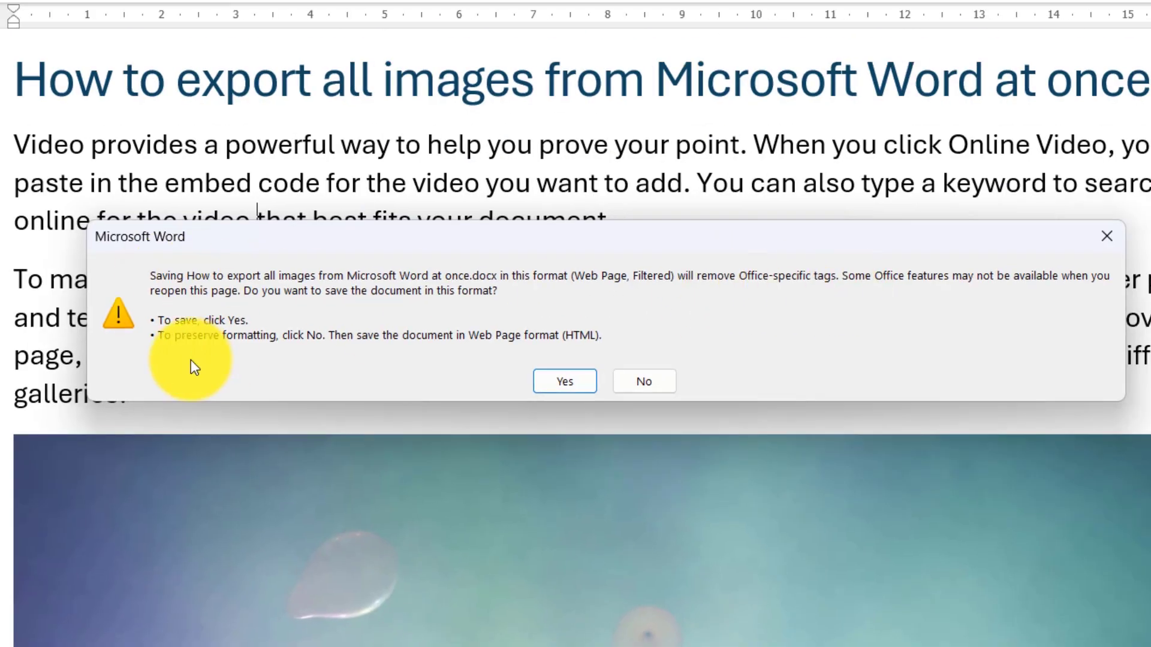
- Accept the filtered web page warning and switch Word back to Print Layout view
{"action": "left_click", "coordinate": [564, 381]}
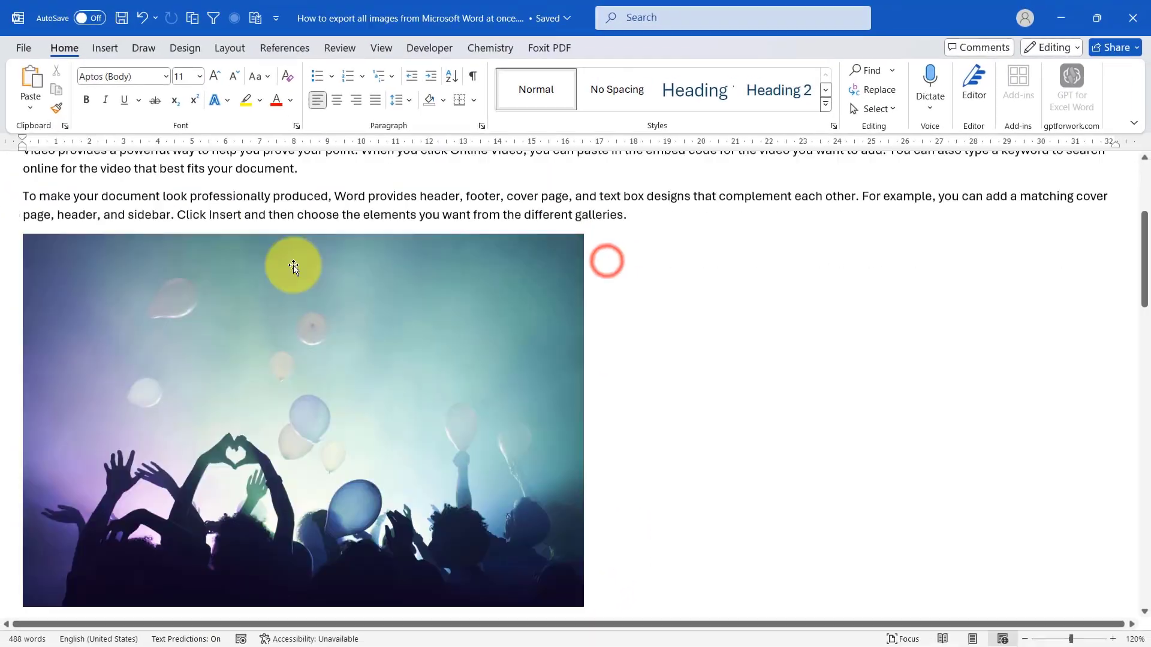
{"action": "scroll", "coordinate": [296, 270], "scroll_direction": "down", "scroll_amount": 3}
{"action": "scroll", "coordinate": [337, 396], "scroll_direction": "up", "scroll_amount": 3}
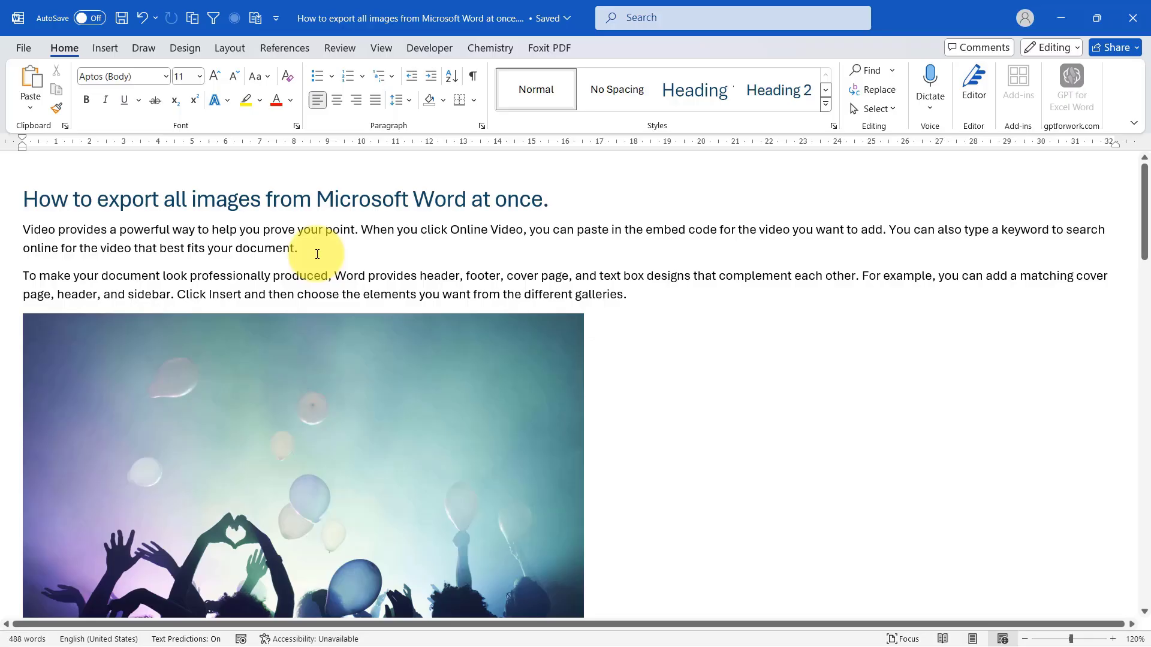
{"action": "left_click", "coordinate": [381, 48]}
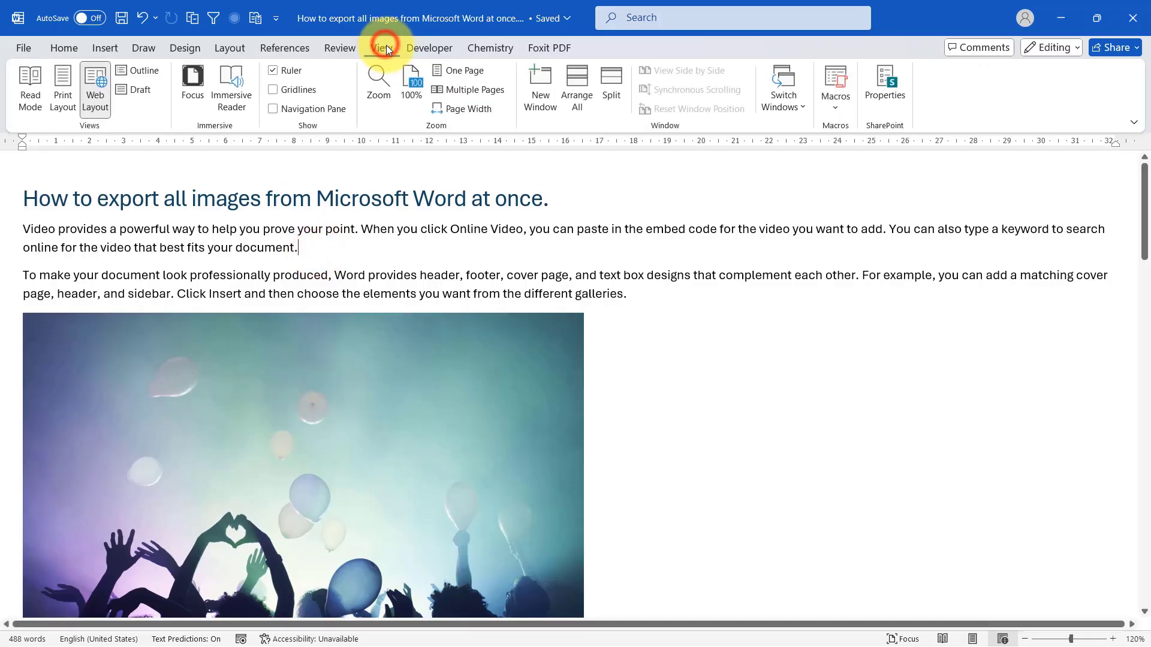
{"action": "left_click", "coordinate": [63, 86]}
- Minimize Word and check the _files folder and .htm file in 'export all images in Ms Word'
{"action": "left_click", "coordinate": [1061, 18]}
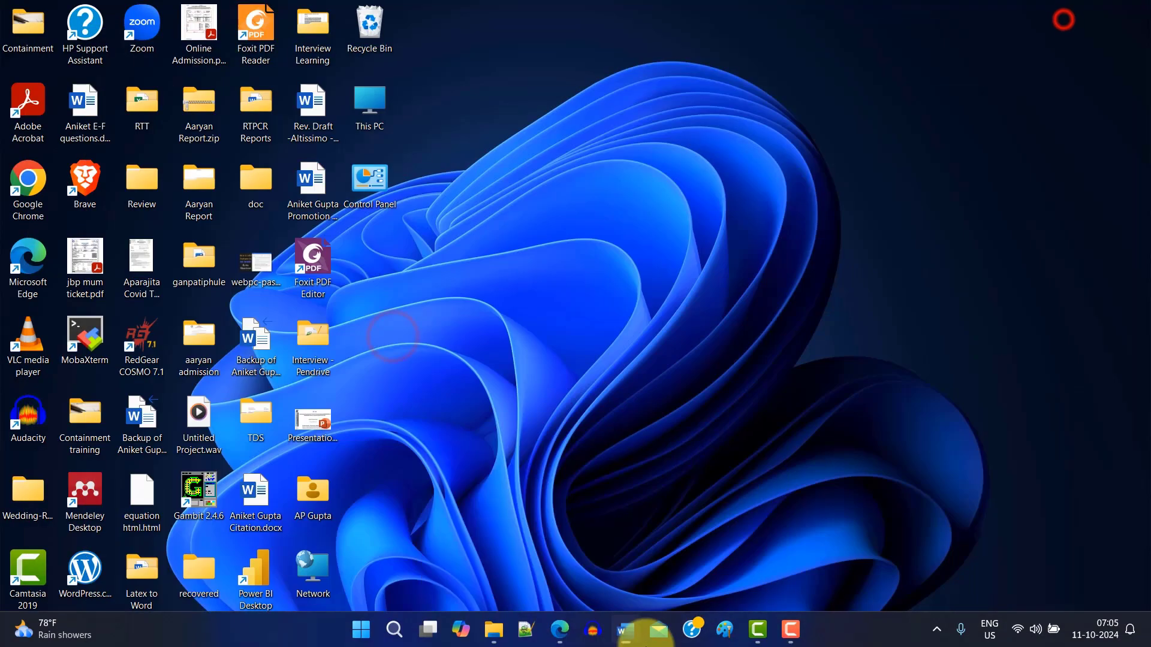
{"action": "left_click", "coordinate": [493, 630]}
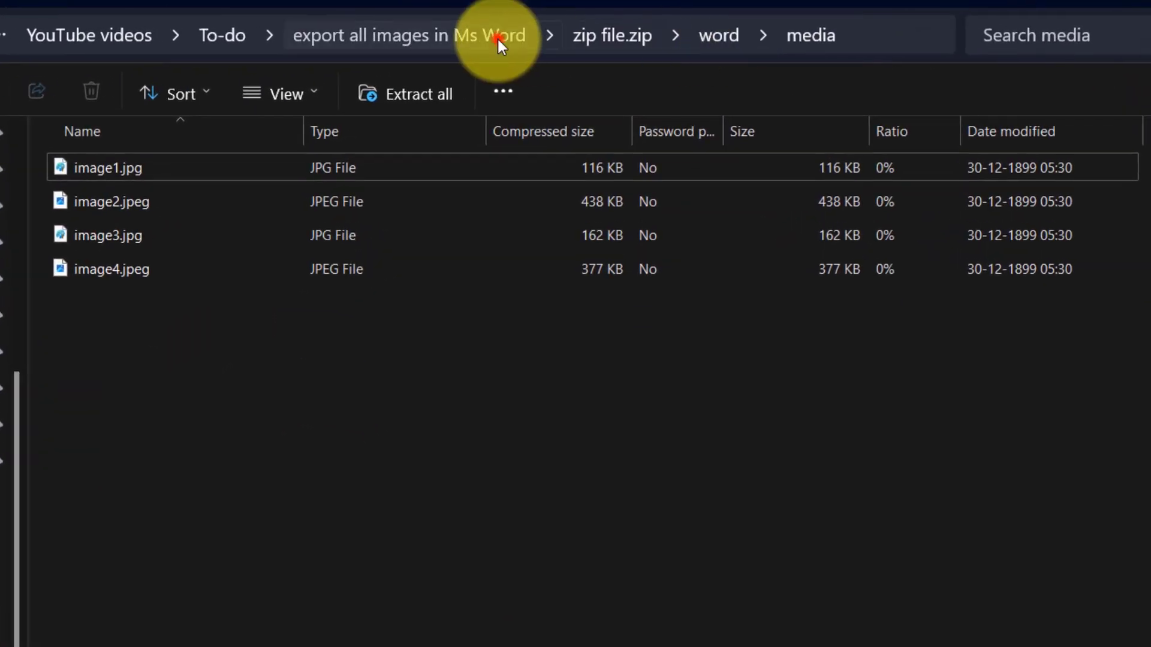
{"action": "left_click", "coordinate": [497, 44]}
{"action": "double_click", "coordinate": [244, 167]}
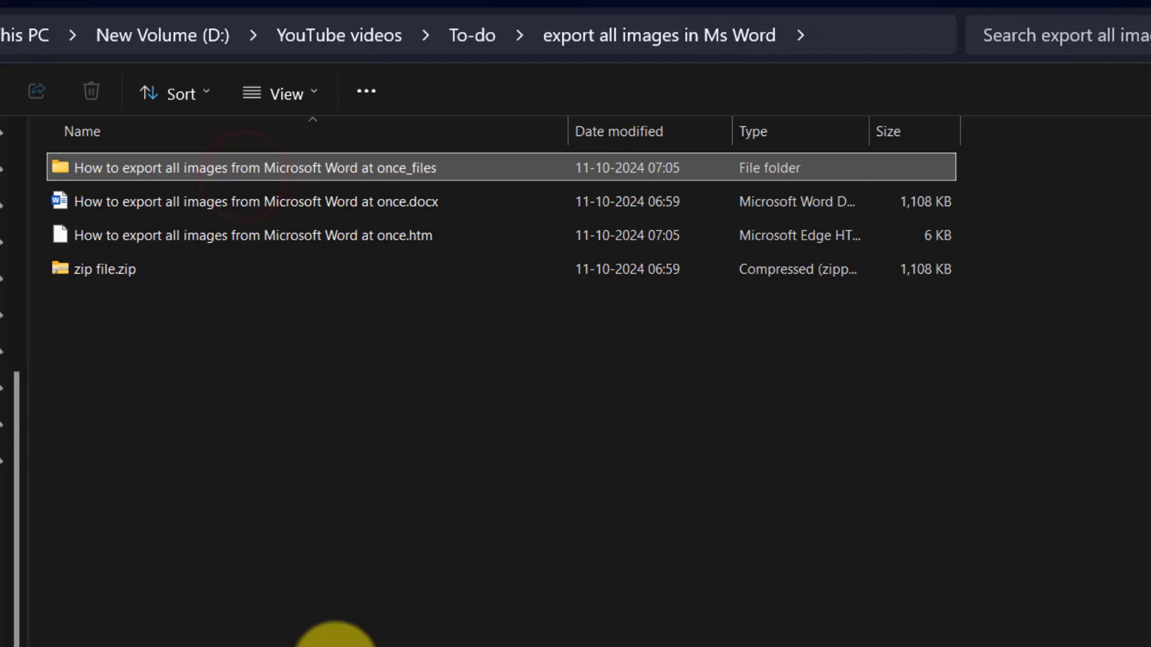
{"action": "left_click", "coordinate": [220, 539]}
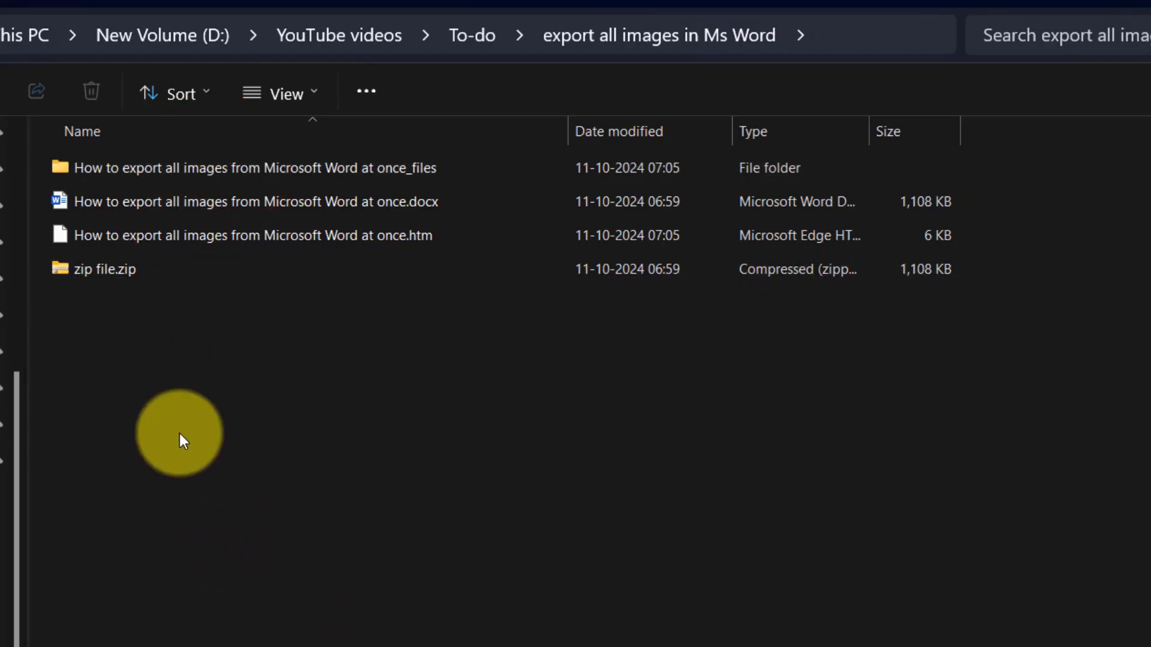
{"action": "left_click", "coordinate": [233, 170]}
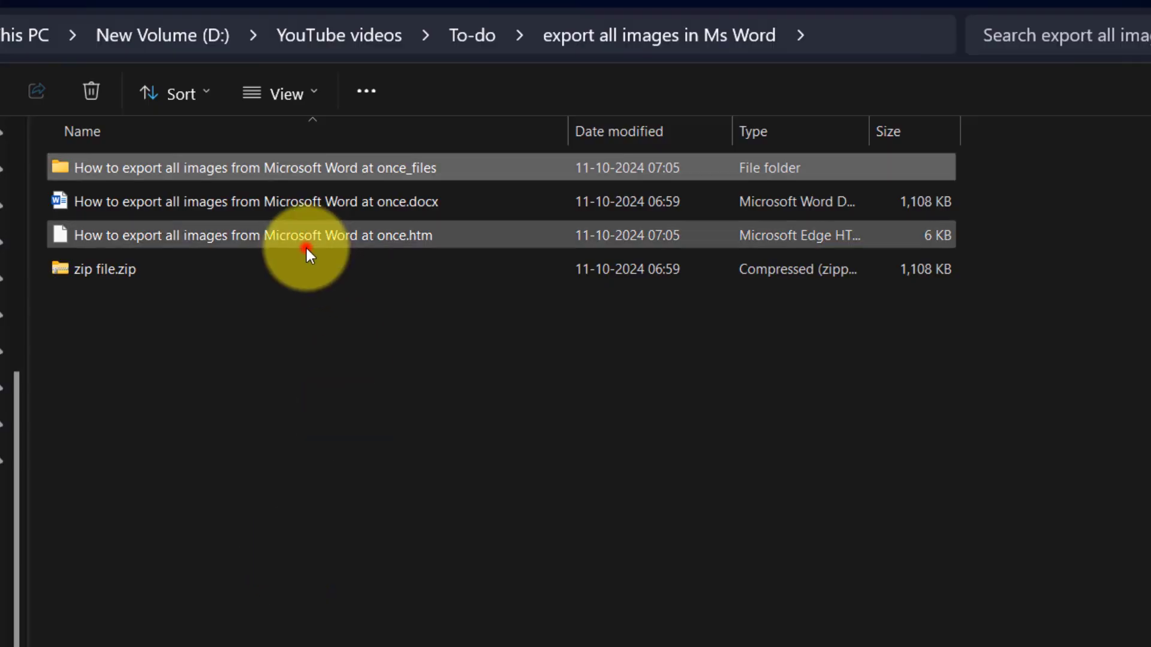
{"action": "left_click", "coordinate": [329, 235]}
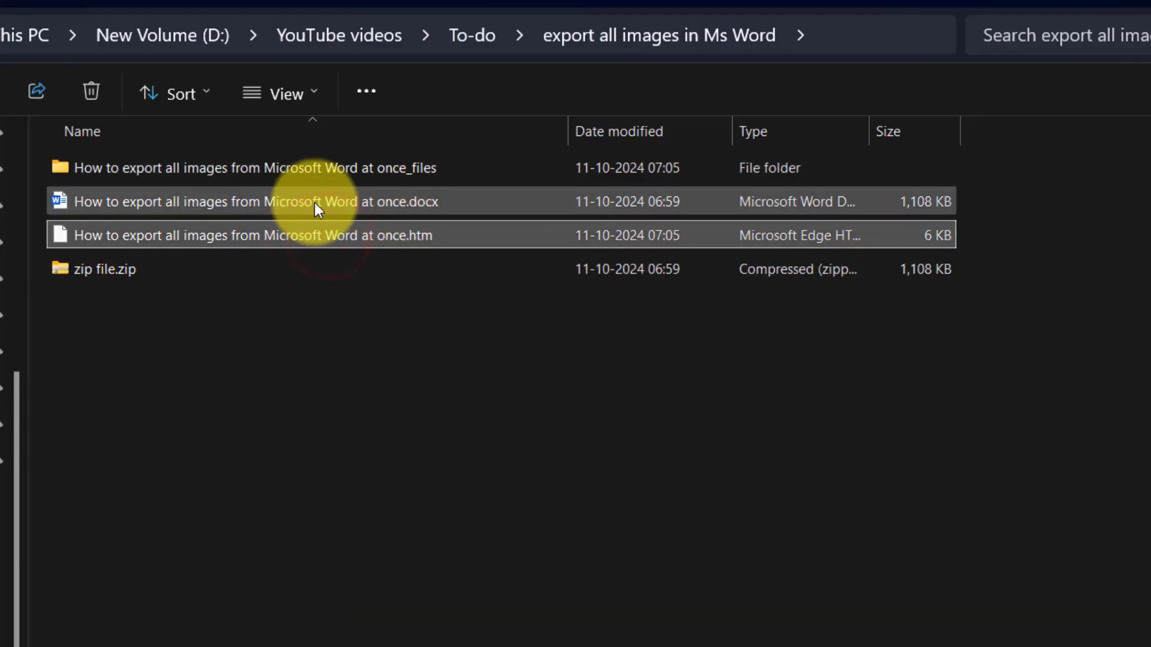
- Open the _files folder to view image001.jpg through image004.jpg
{"action": "left_click", "coordinate": [152, 167]}
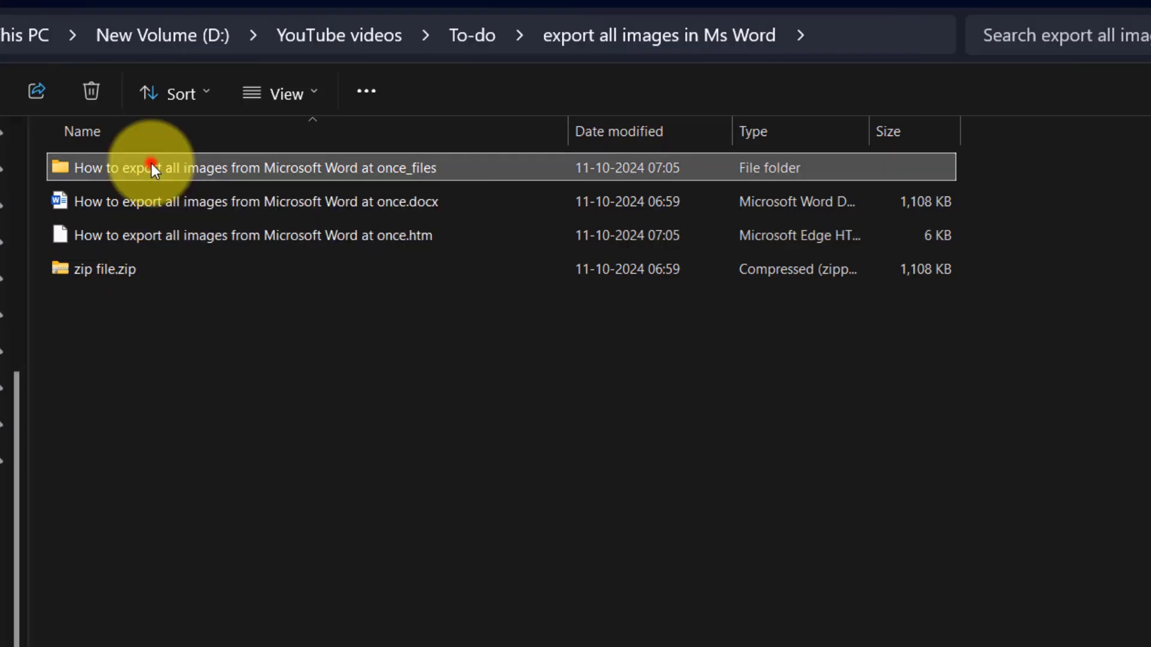
{"action": "double_click", "coordinate": [151, 168]}
{"action": "left_click", "coordinate": [206, 192]}
{"action": "left_click", "coordinate": [459, 192]}
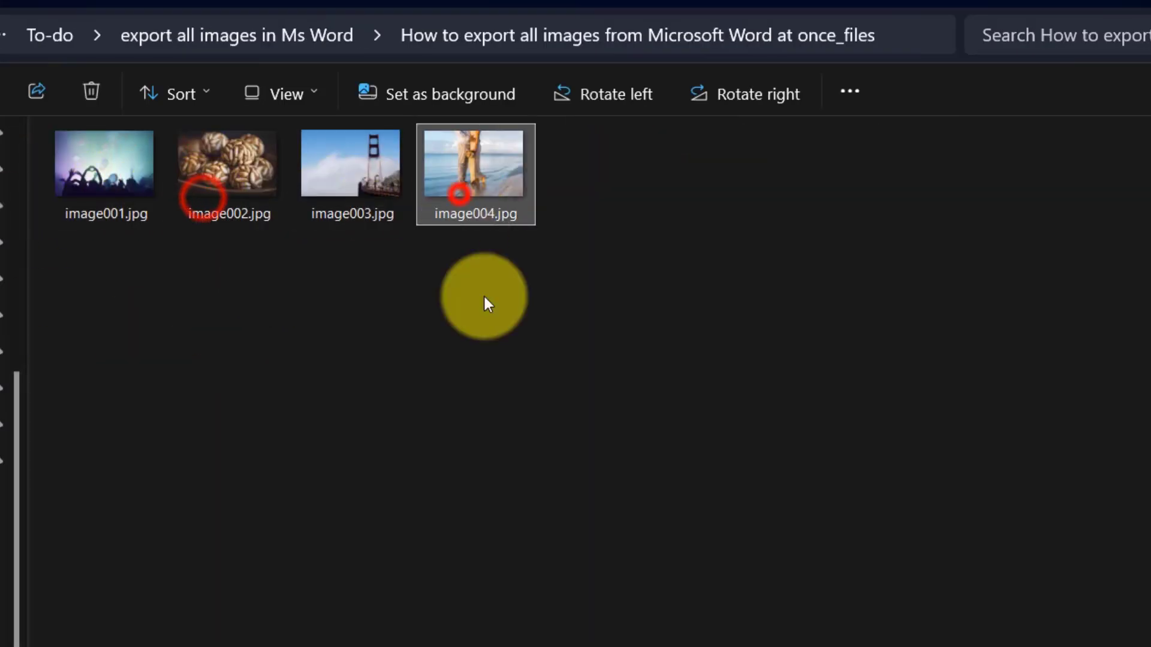
{"action": "left_click", "coordinate": [493, 180], "text": "ctrl"}
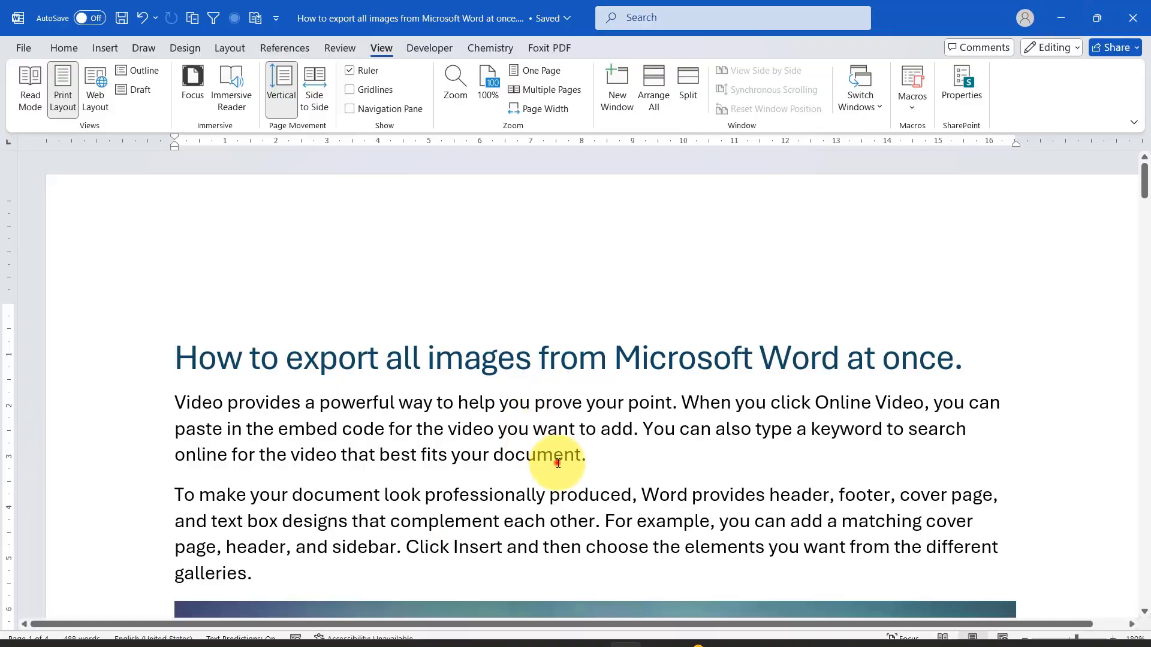
{"action": "scroll", "coordinate": [540, 463], "scroll_direction": "down", "scroll_amount": 3}
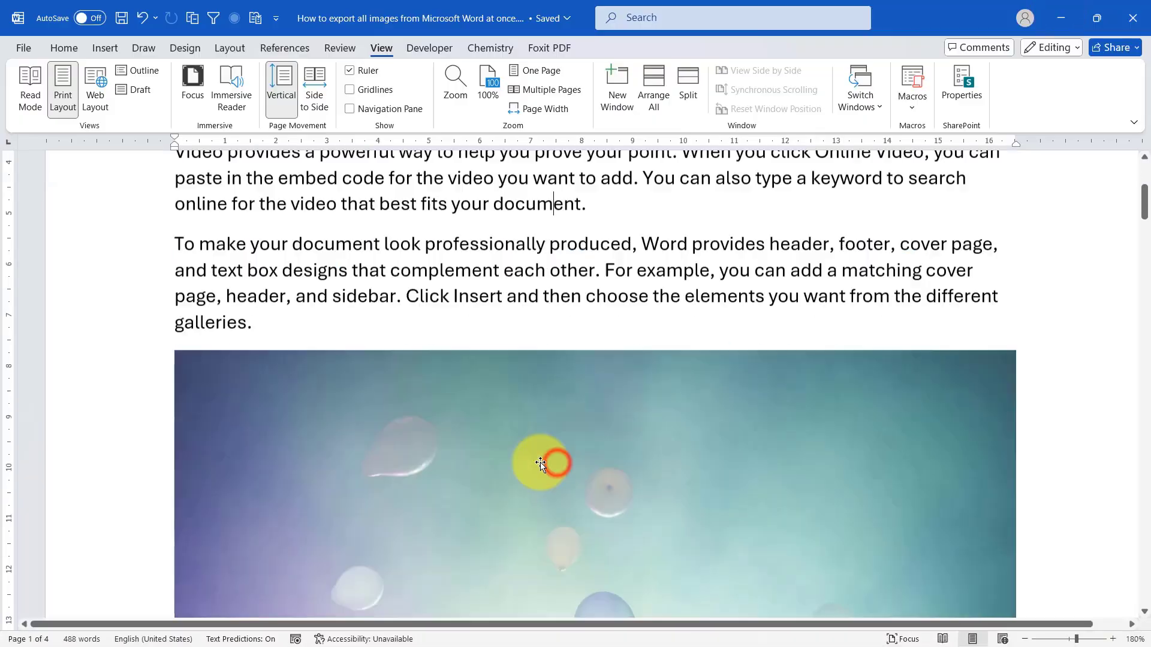
{"action": "scroll", "coordinate": [541, 463], "scroll_direction": "down", "scroll_amount": 3}
{"action": "scroll", "coordinate": [525, 442], "scroll_direction": "down", "scroll_amount": 3}
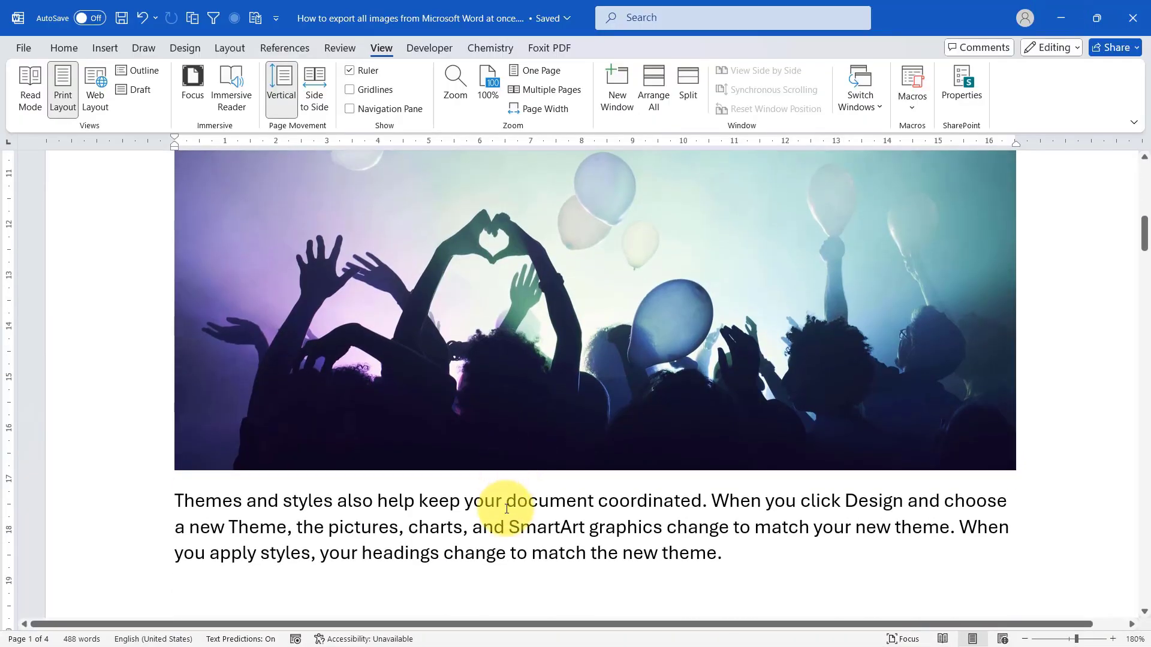
{"action": "scroll", "coordinate": [506, 504], "scroll_direction": "up", "scroll_amount": 6}
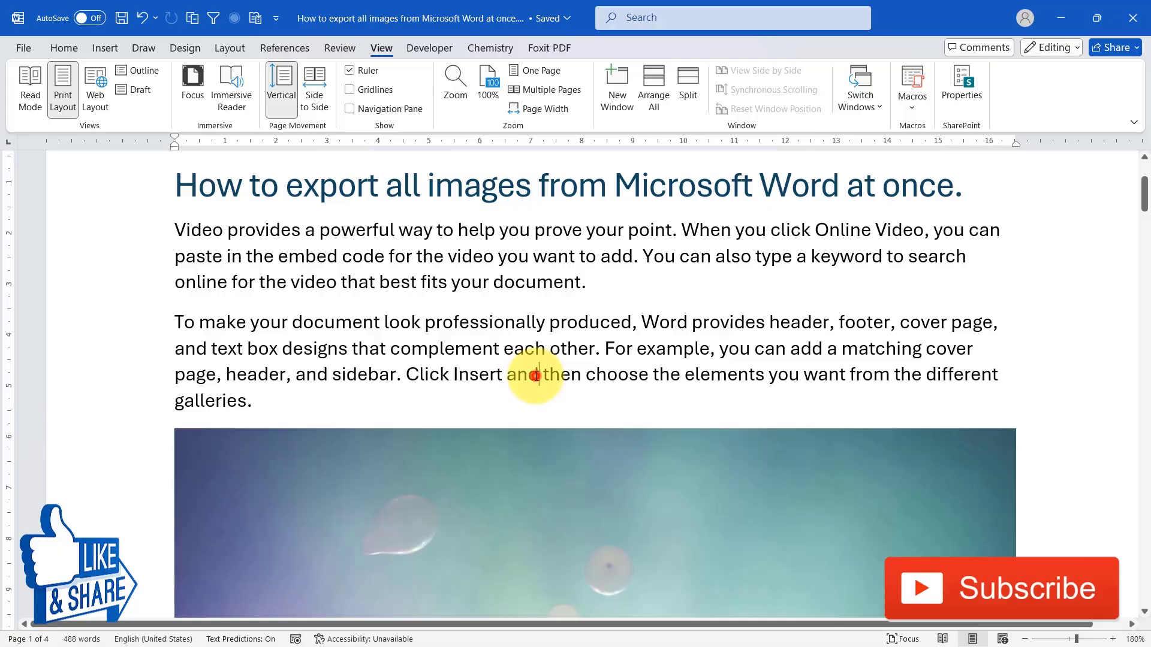
{"action": "left_click", "coordinate": [536, 374]}
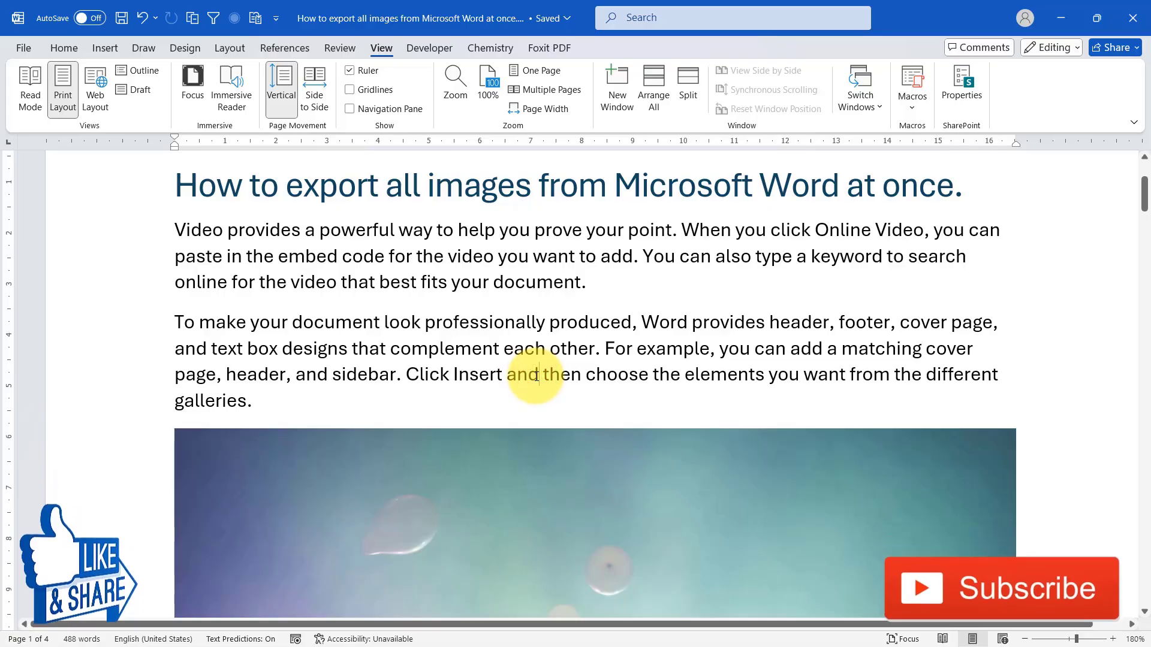